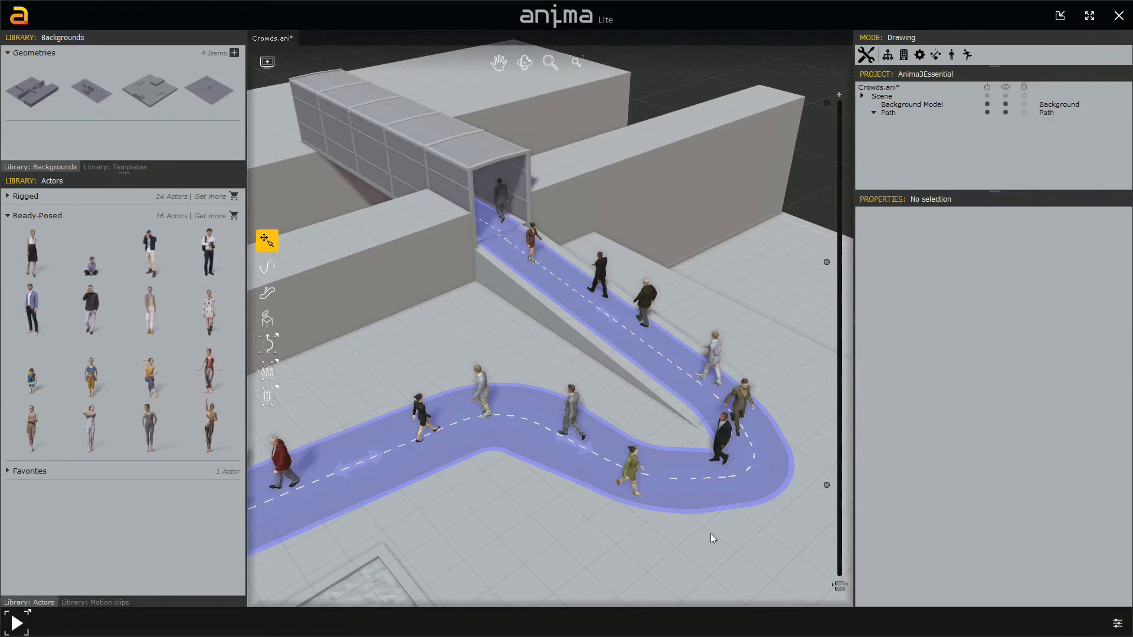
# Step: Select the walkway path and switch its path direction mode to Forward and finally to Backwards
pyautogui.click(694, 500)
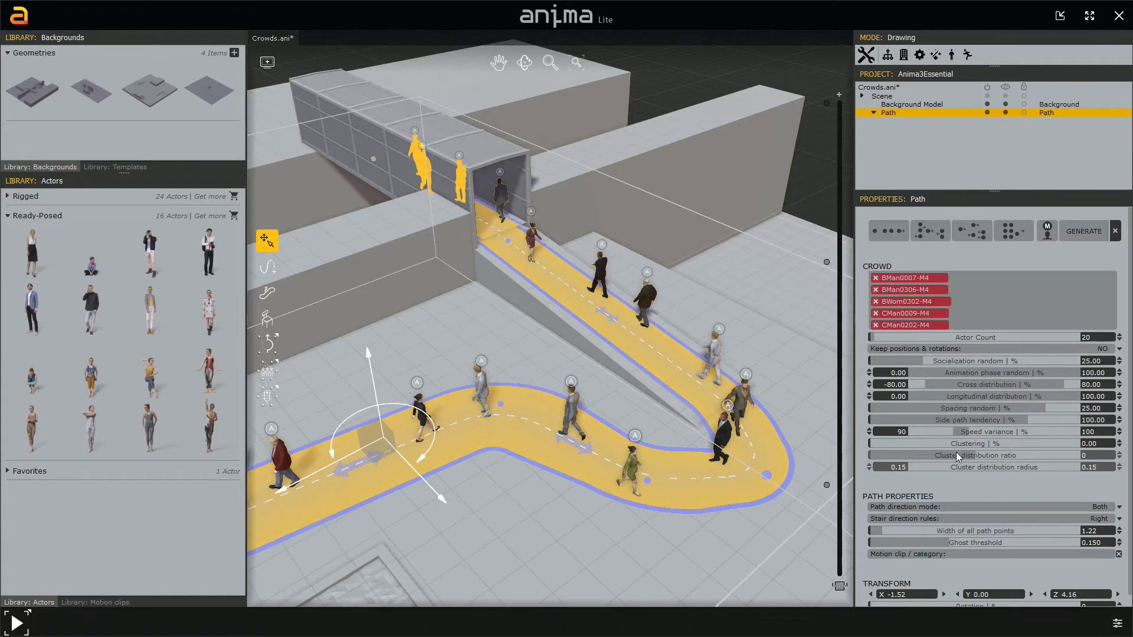
pyautogui.moveTo(957, 467)
pyautogui.scroll(-1, 963, 495)
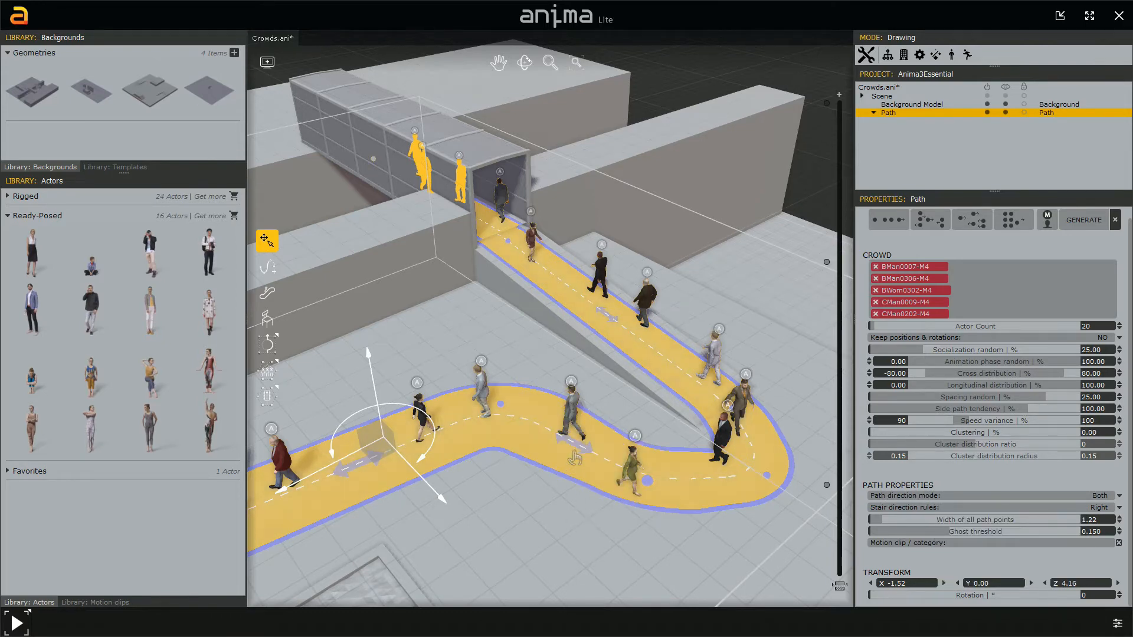
pyautogui.scroll(3, 581, 485)
pyautogui.moveTo(584, 483); pyautogui.dragTo(554, 437, button='middle')
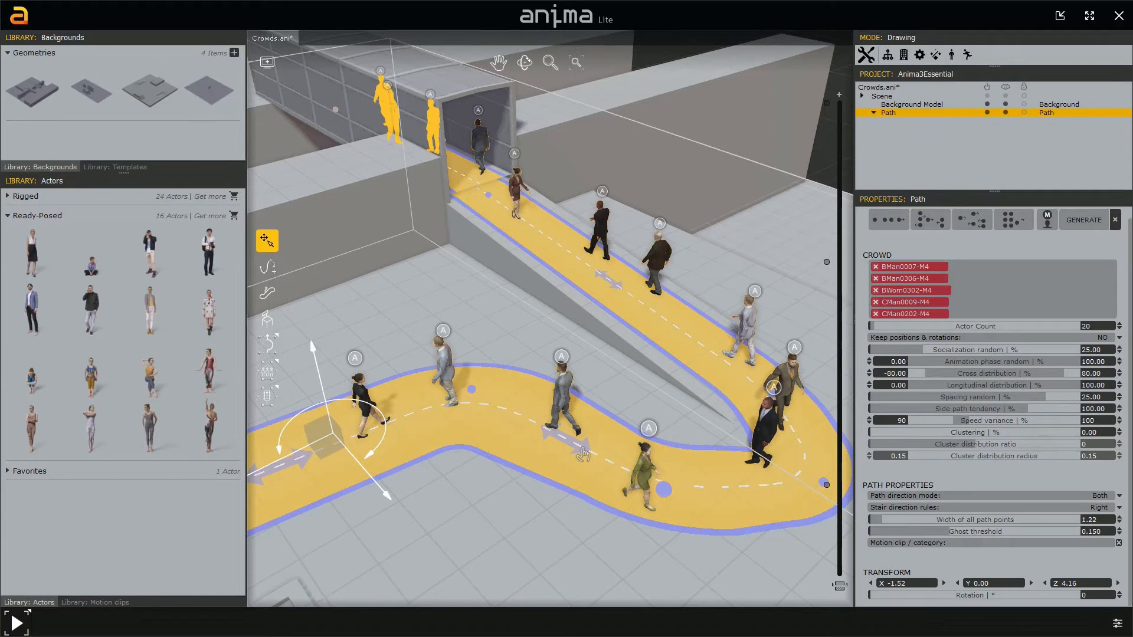
pyautogui.scroll(-2, 582, 455)
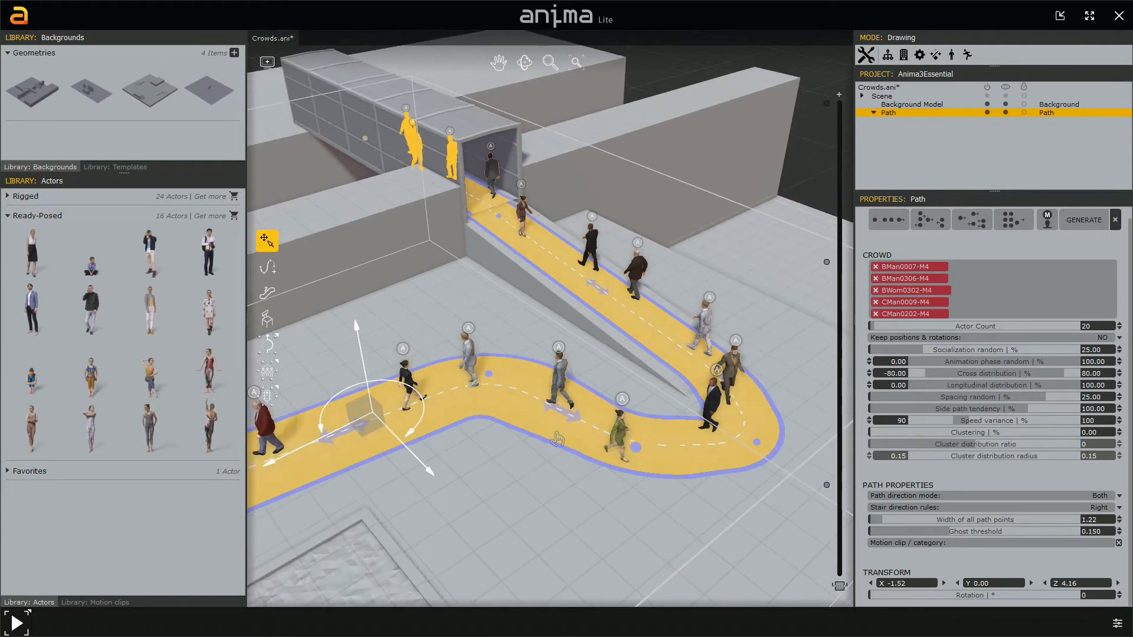
pyautogui.scroll(2, 557, 440)
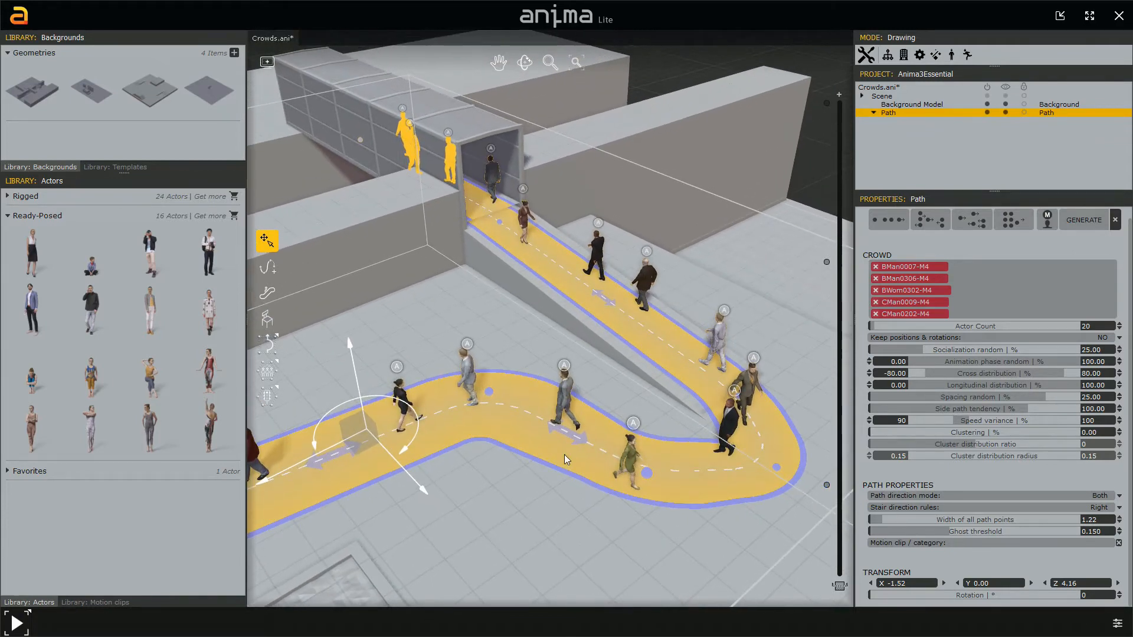
pyautogui.click(1119, 497)
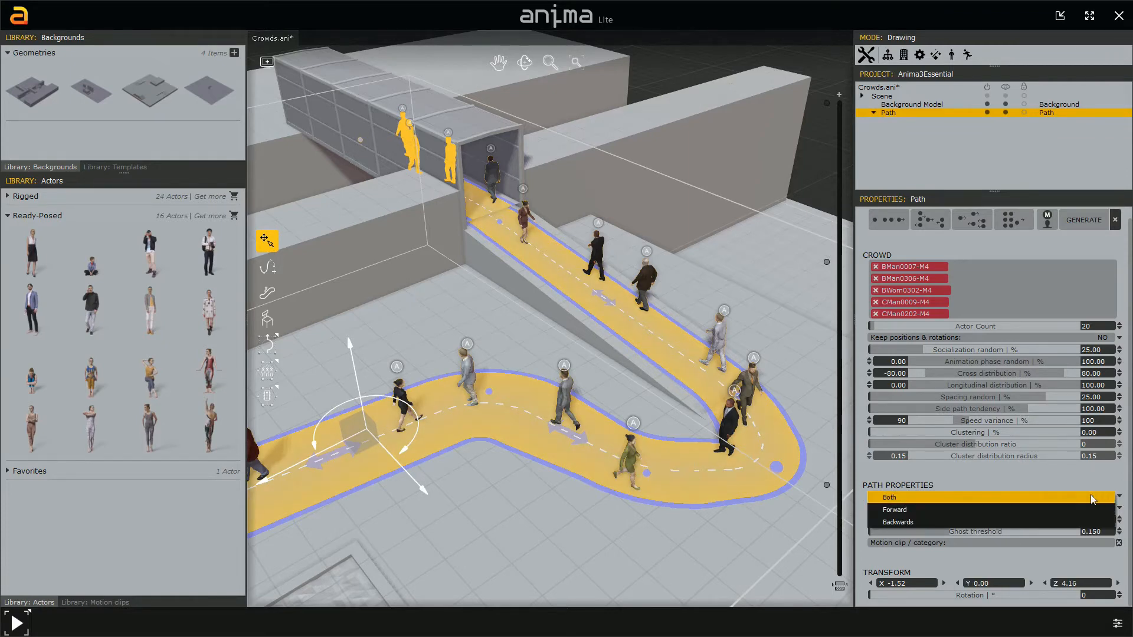
pyautogui.click(1047, 510)
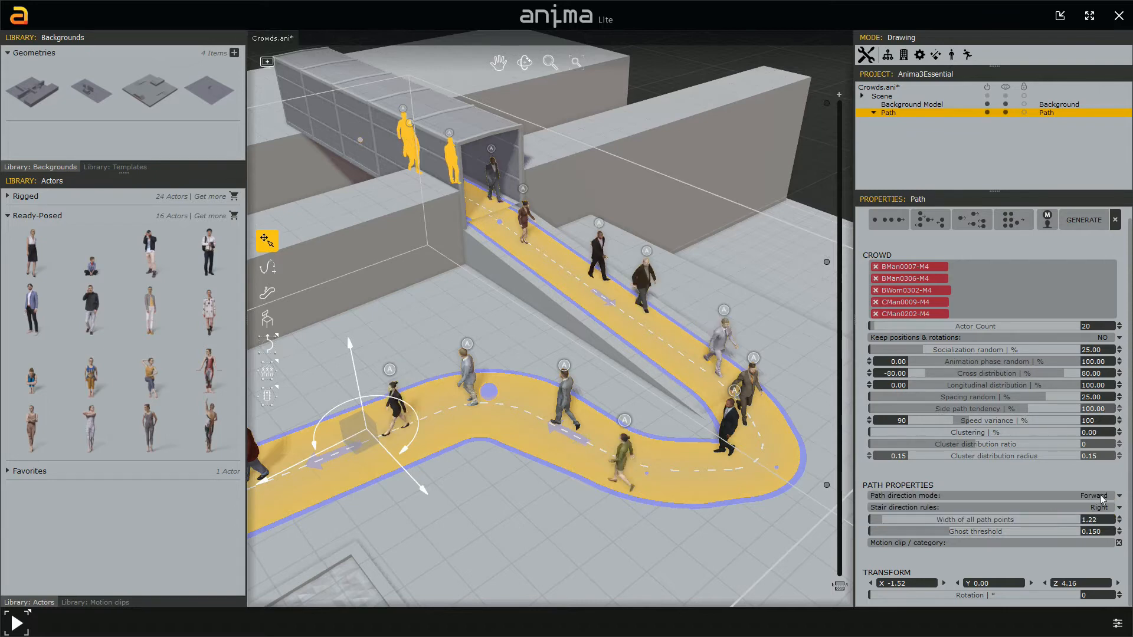
pyautogui.click(1119, 496)
pyautogui.click(1010, 525)
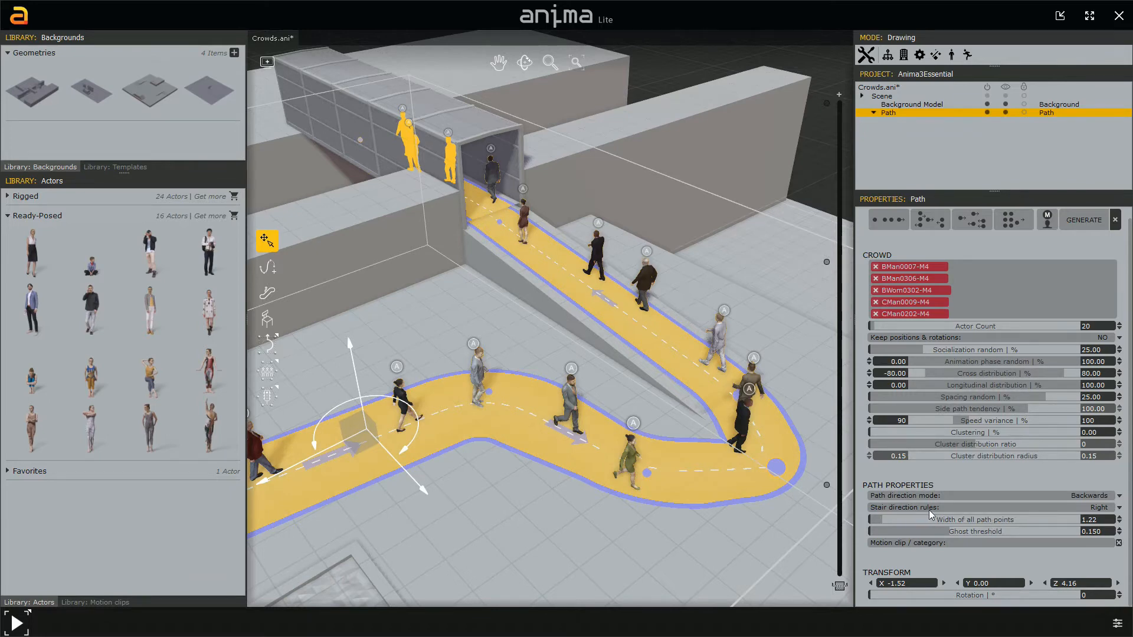
# Step: Choose Right as the stair direction rule for the path that climbs the stairs
pyautogui.moveTo(933, 509)
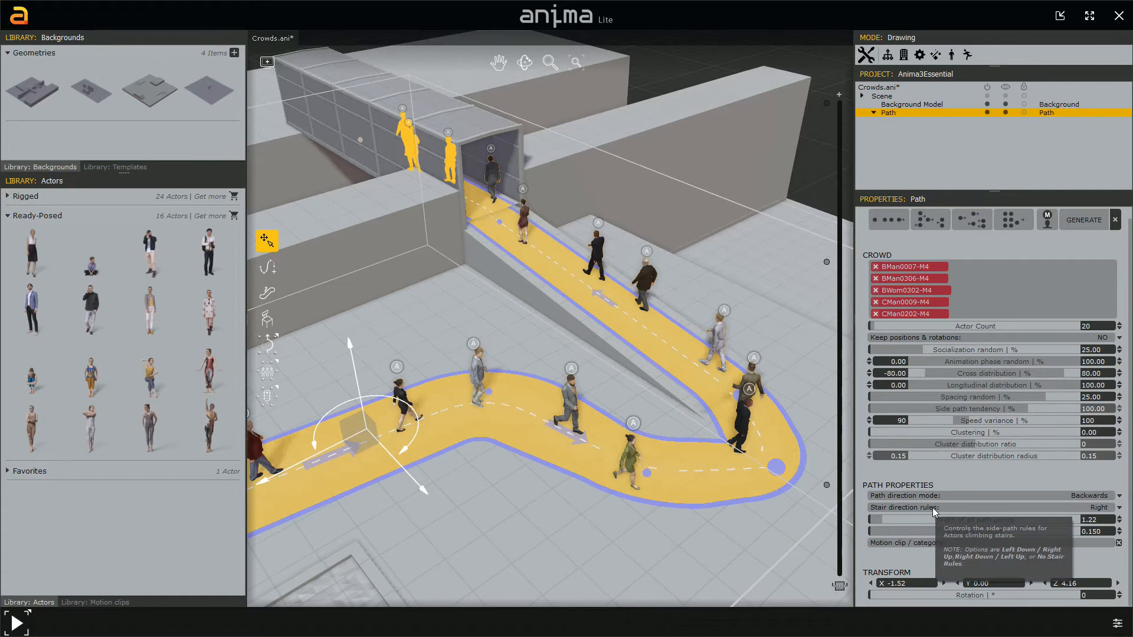
pyautogui.moveTo(334, 463); pyautogui.dragTo(563, 455, button='middle')
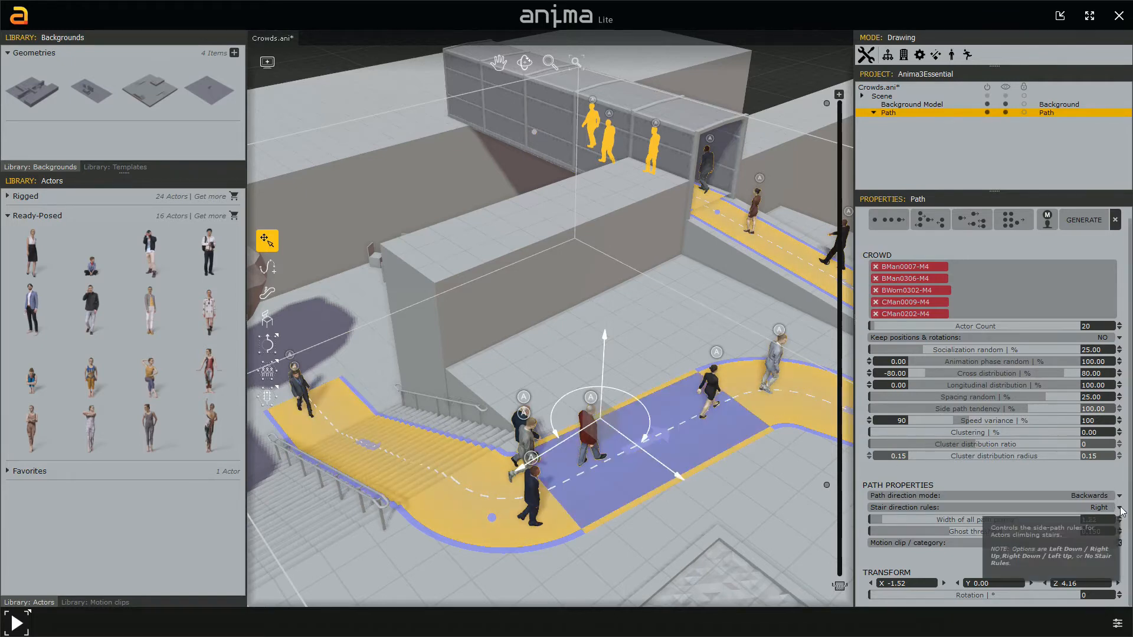
pyautogui.click(1120, 507)
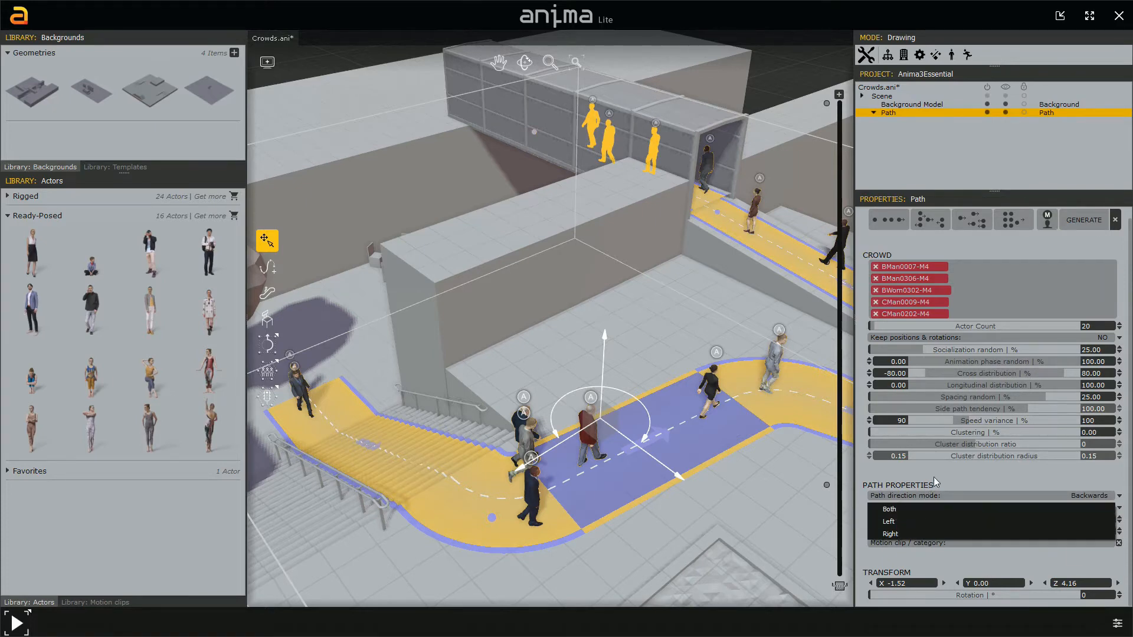
pyautogui.click(892, 533)
pyautogui.moveTo(689, 445); pyautogui.dragTo(464, 459, button='middle')
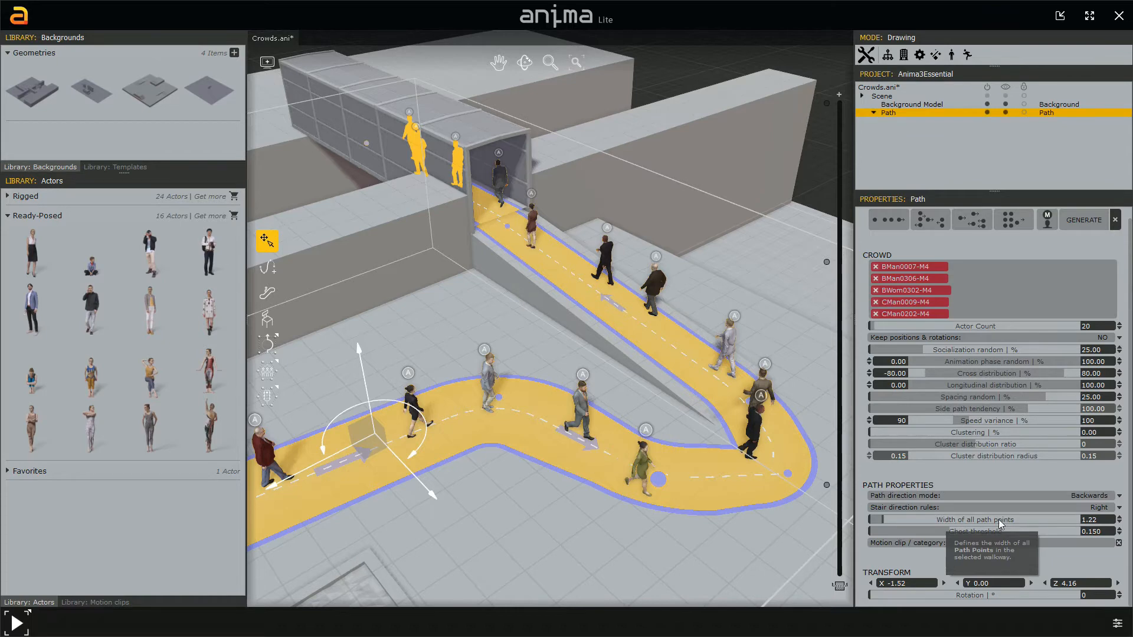
# Step: Deselect and reselect the path and open its width of all path points for editing
pyautogui.click(570, 515)
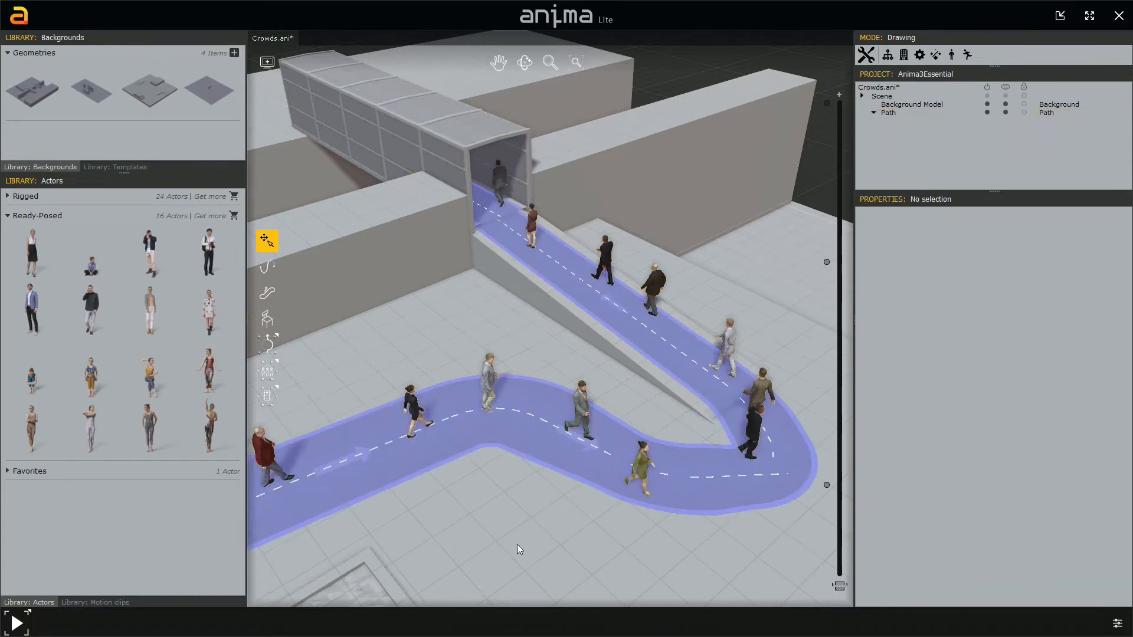
pyautogui.click(533, 444)
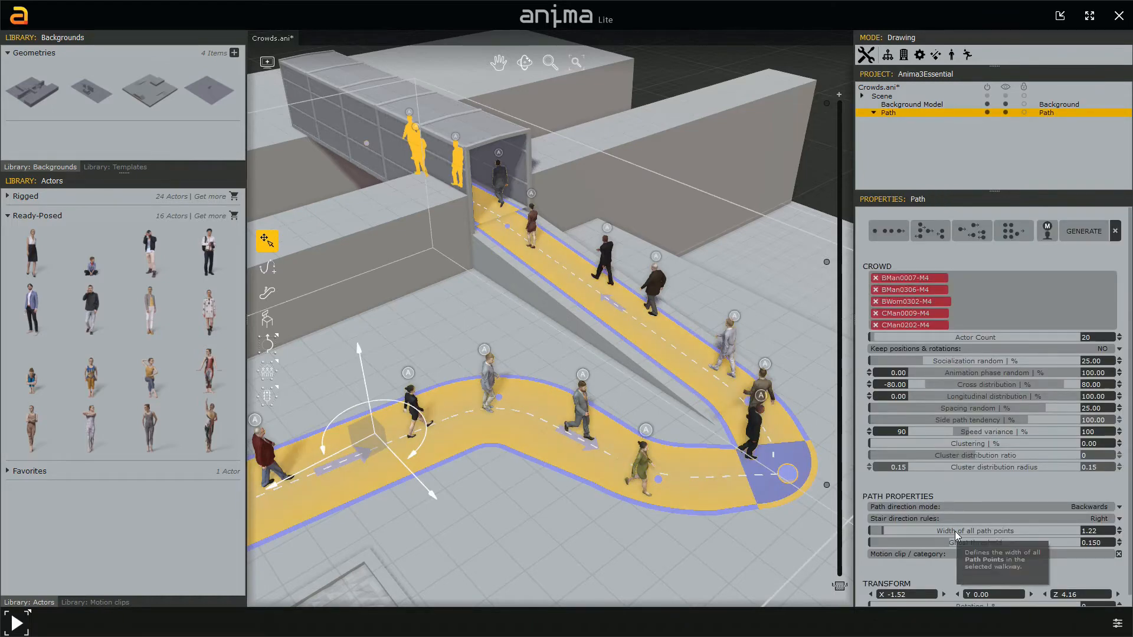
pyautogui.click(1100, 531)
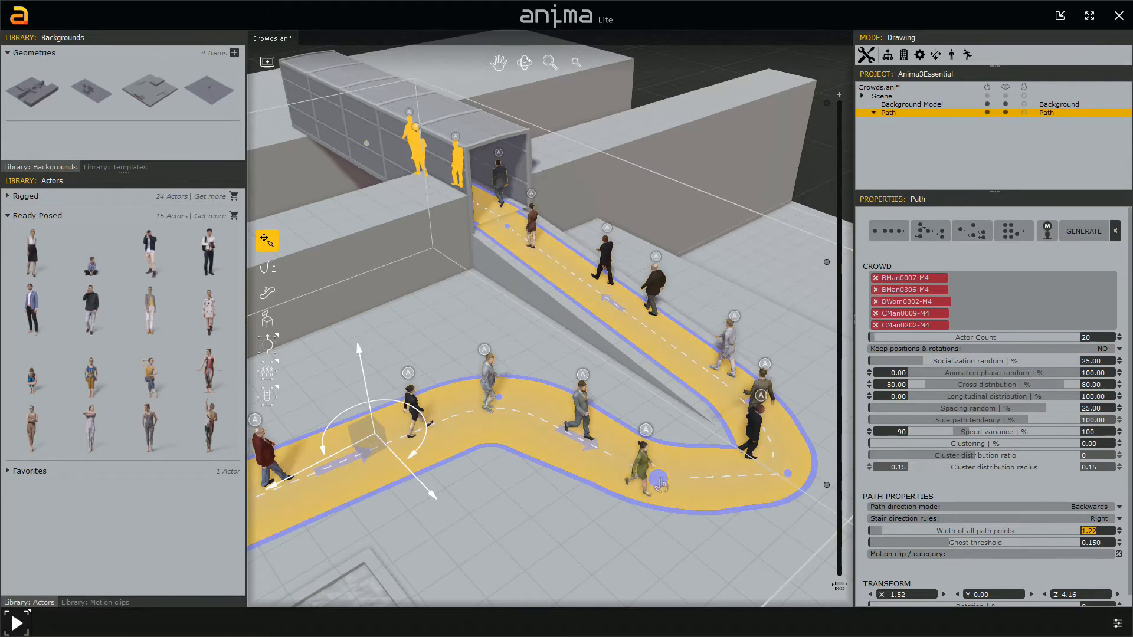
pyautogui.click(790, 477)
# Step: Regenerate the crowd, once as configured and once with Keep positions & rotations set to YES
pyautogui.moveTo(955, 352)
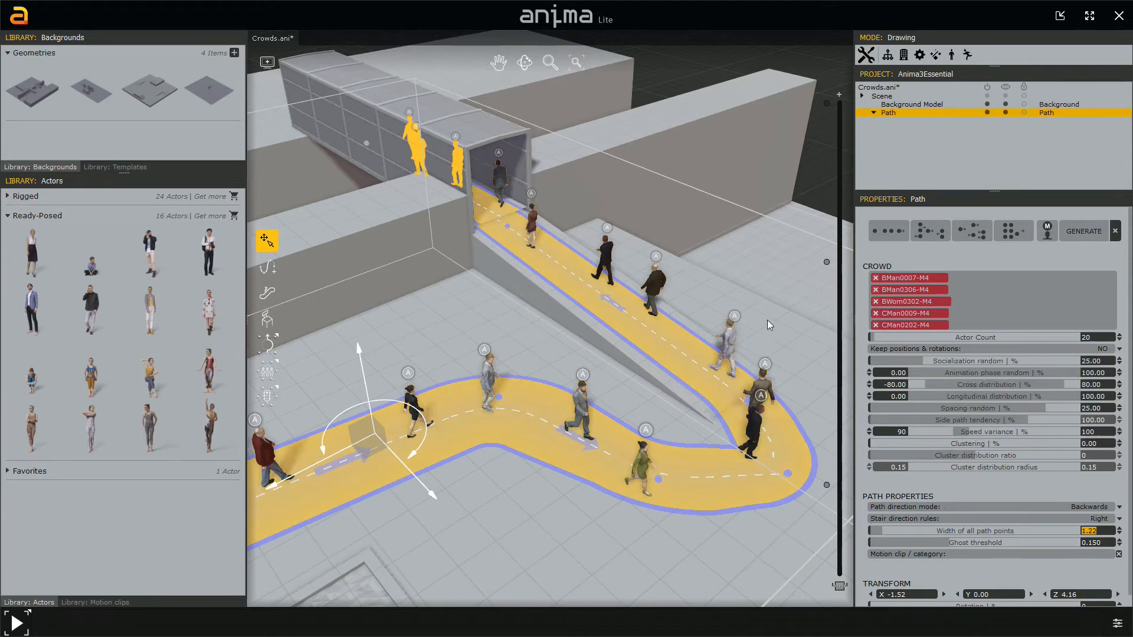
pyautogui.click(1078, 236)
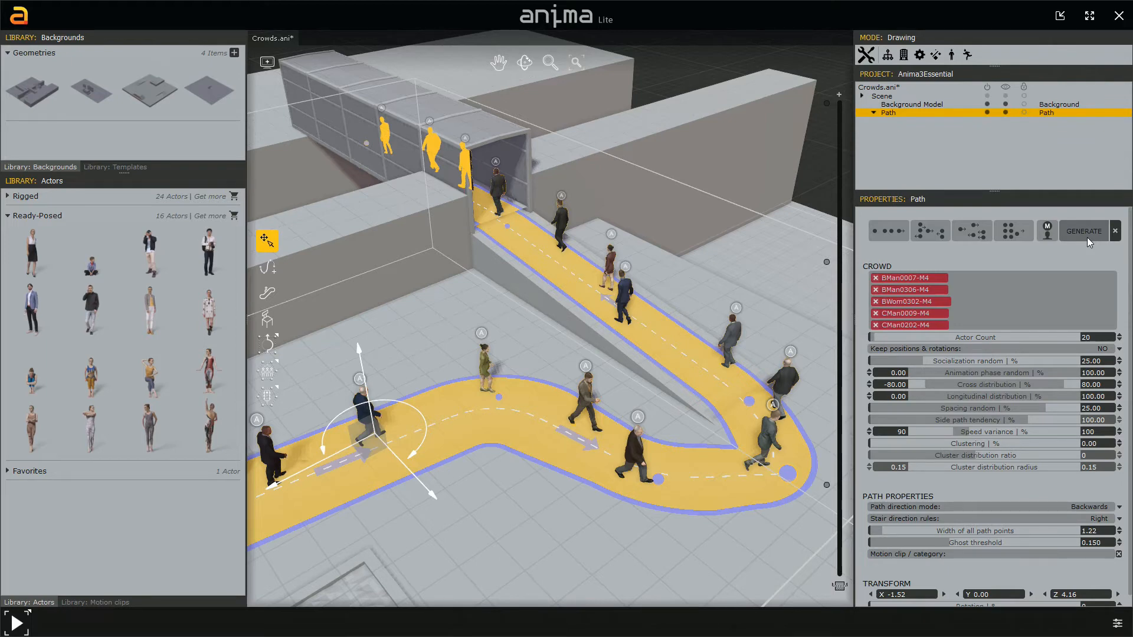
pyautogui.click(1107, 349)
pyautogui.click(1107, 351)
pyautogui.click(1080, 234)
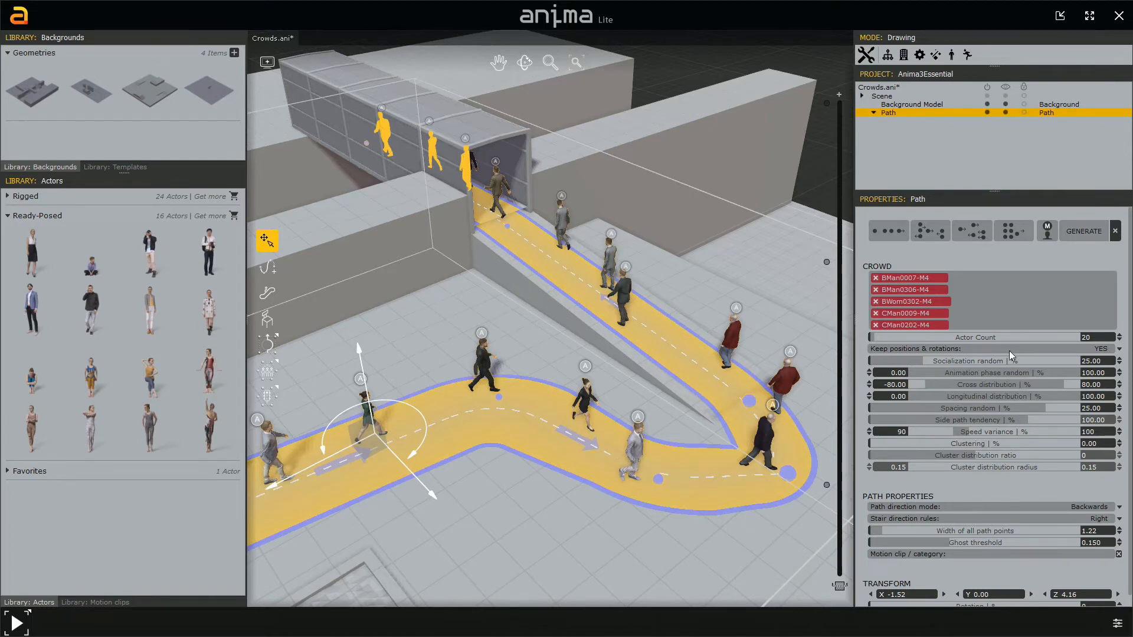
# Step: Set Keep positions & rotations back to NO for the path's crowd
pyautogui.moveTo(1009, 351)
pyautogui.click(1120, 354)
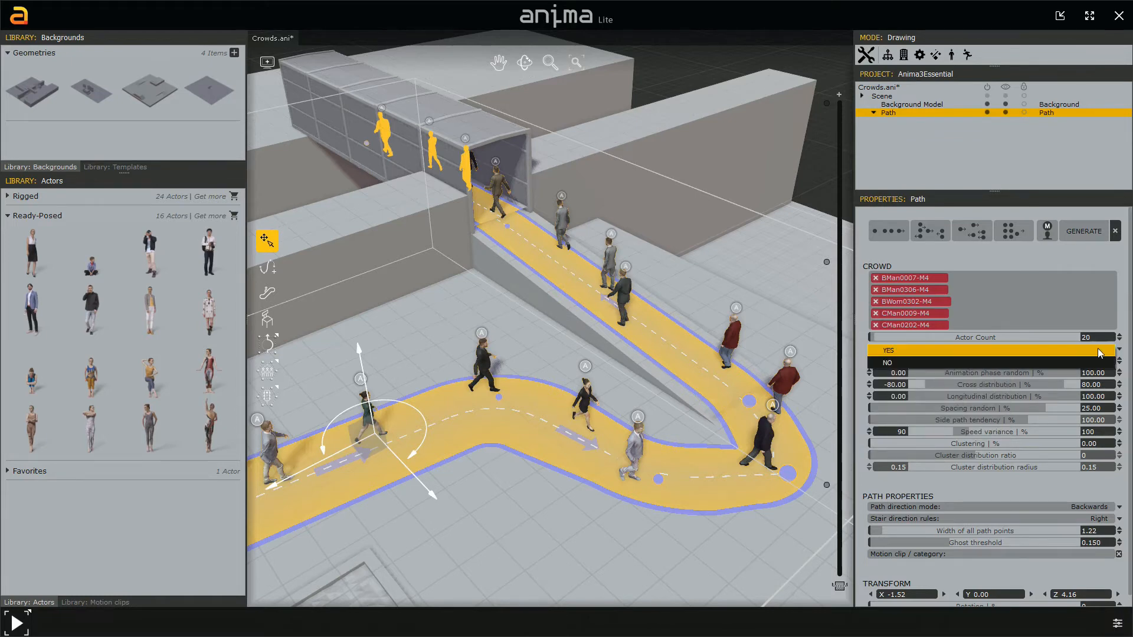
pyautogui.click(1088, 363)
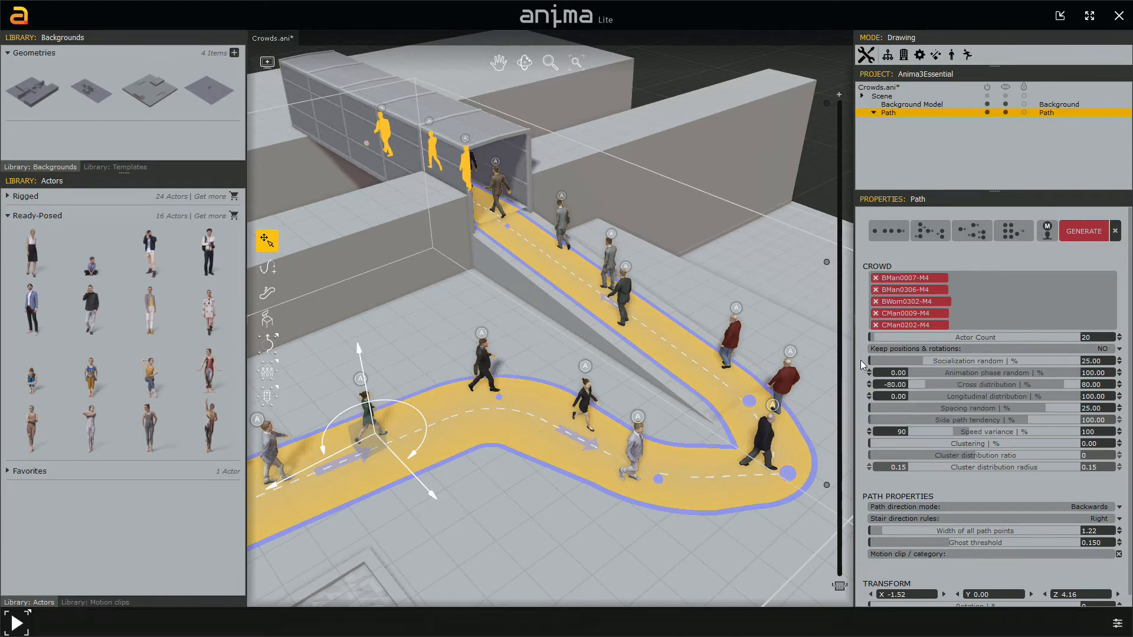
# Step: Try an animation phase random range from 25 to 70% for the crowd
pyautogui.moveTo(862, 360)
pyautogui.moveTo(956, 373)
pyautogui.doubleClick(912, 372)
pyautogui.click(1104, 372)
pyautogui.doubleClick(1104, 372)
pyautogui.moveTo(909, 373); pyautogui.dragTo(917, 372)
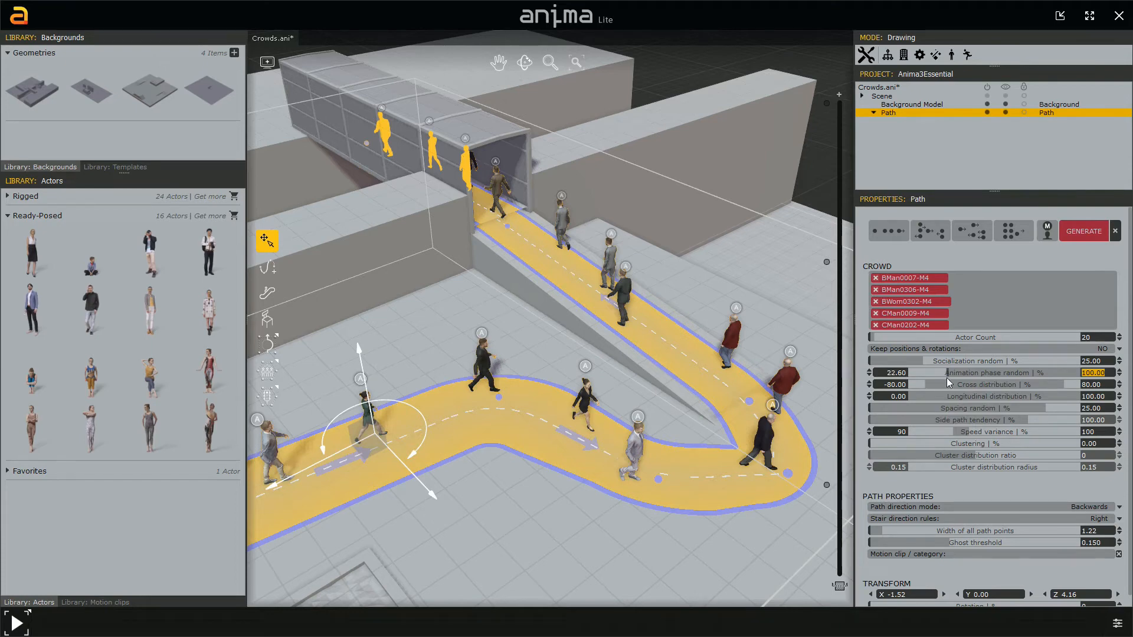
pyautogui.doubleClick(891, 373)
pyautogui.write('25')
pyautogui.press('Return')
pyautogui.moveTo(1109, 371); pyautogui.dragTo(1060, 368)
pyautogui.write('70')
pyautogui.press('Return')
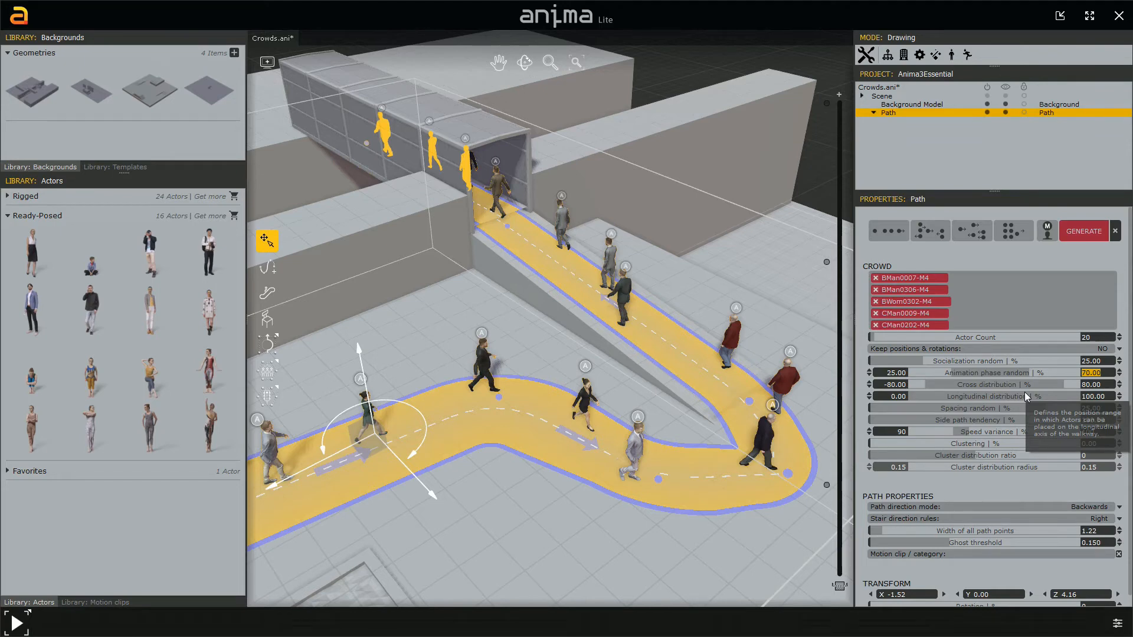
# Step: Try an animation phase random range with both the minimum and the maximum at 50%
pyautogui.doubleClick(891, 373)
pyautogui.write('50')
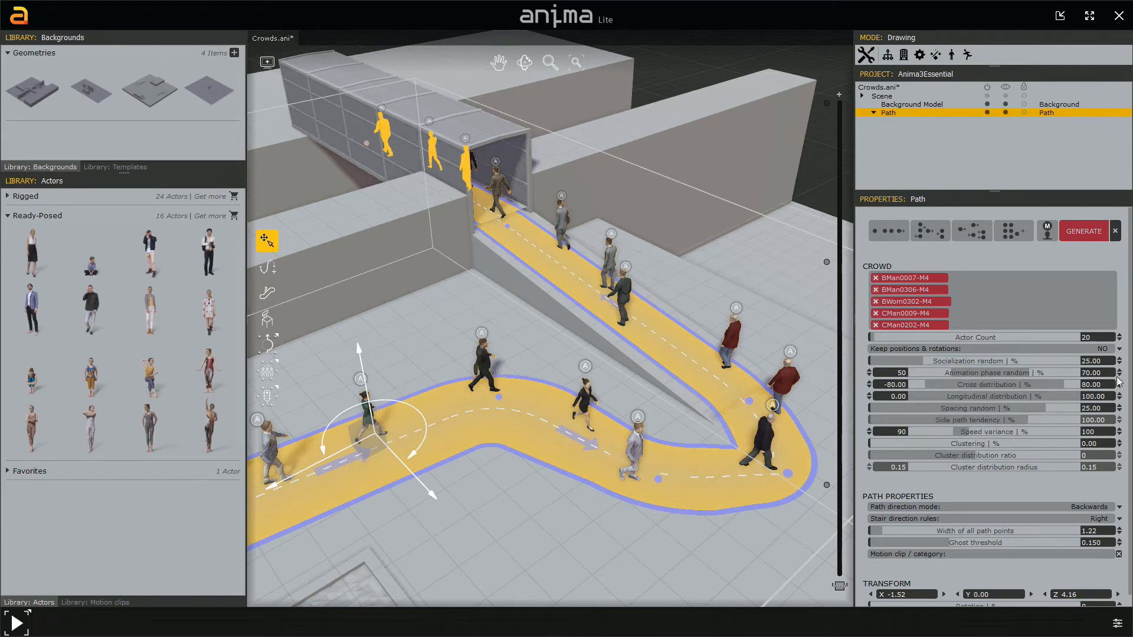
pyautogui.click(1098, 373)
pyautogui.write('50')
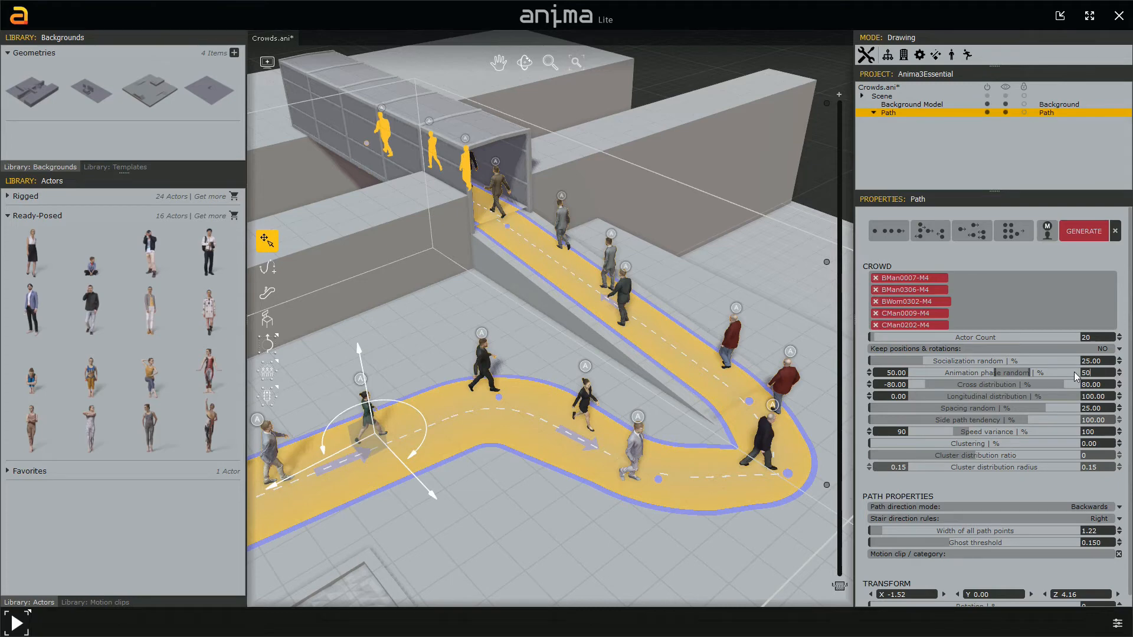
pyautogui.press('Return')
# Step: Set the crowd's animation phase random range to a minimum of 15% and a maximum of 85%
pyautogui.doubleClick(896, 372)
pyautogui.write('15')
pyautogui.press('Return')
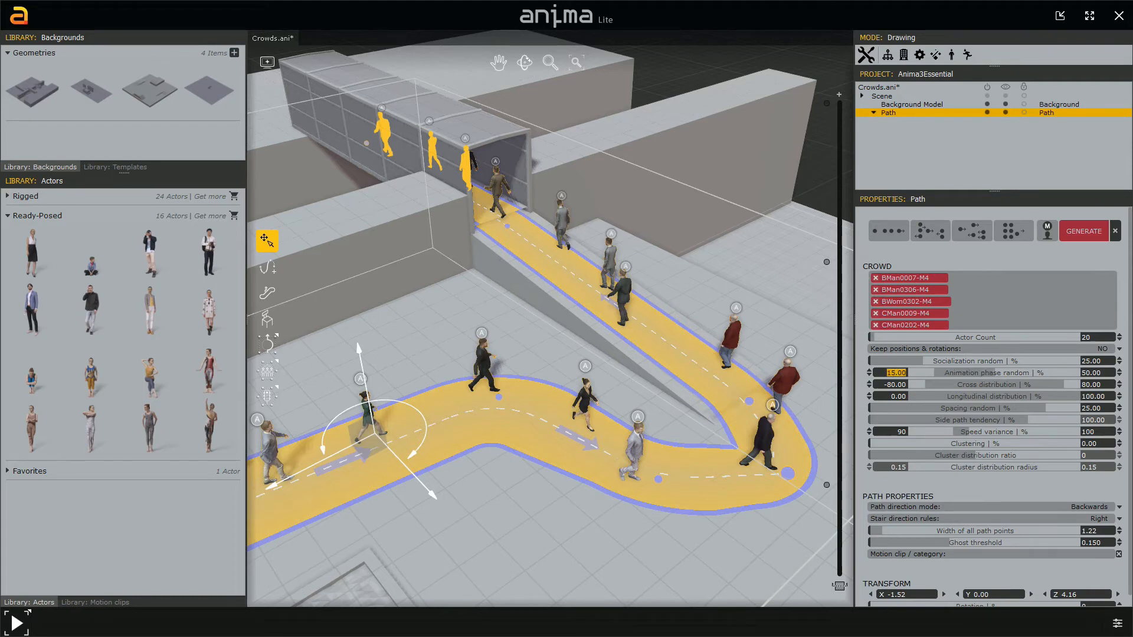
pyautogui.click(1099, 372)
pyautogui.write('35')
pyautogui.press('Return')
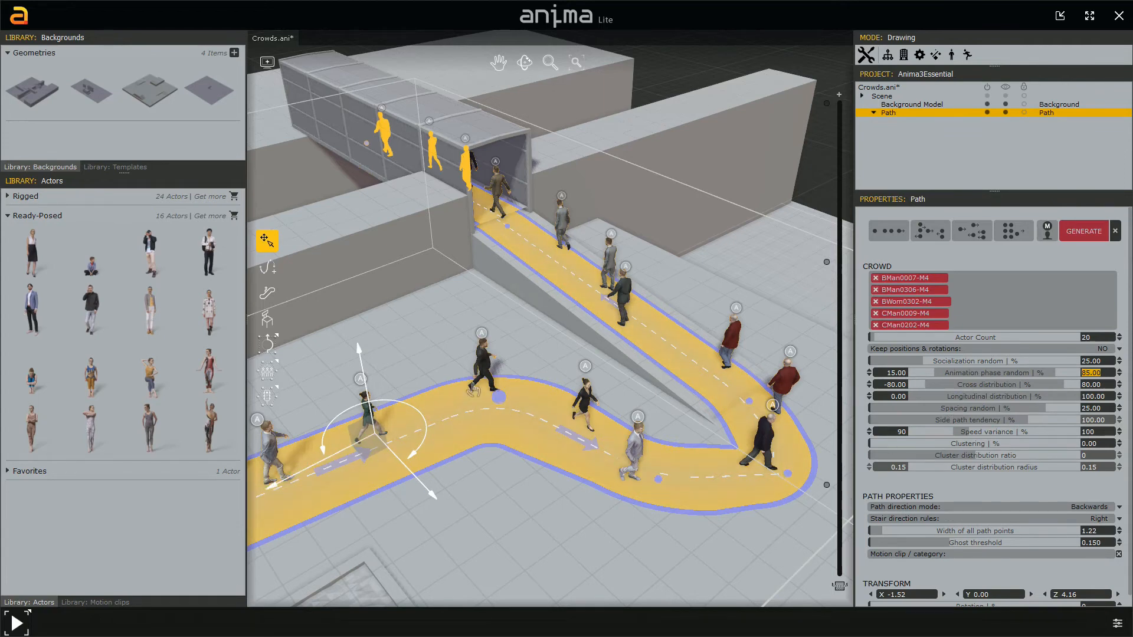
# Step: Try a cross distribution range from -100 to 100% for the crowd on the path
pyautogui.scroll(2, 481, 387)
pyautogui.scroll(2, 511, 391)
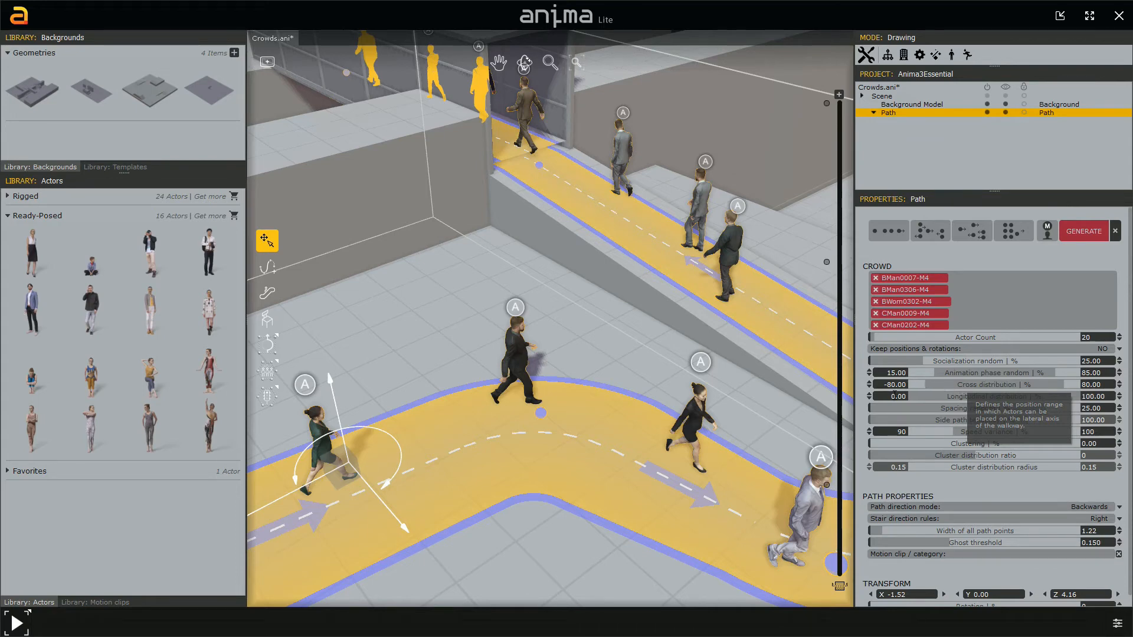
pyautogui.moveTo(890, 385); pyautogui.dragTo(926, 386)
pyautogui.write('-')
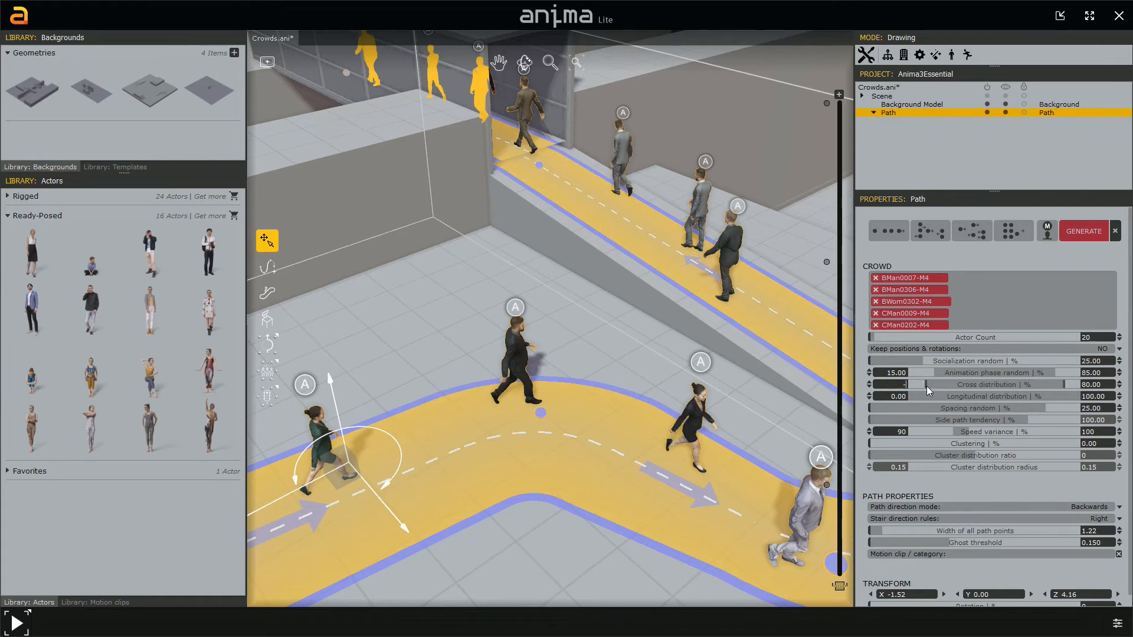
pyautogui.write('100')
pyautogui.press('Return')
pyautogui.moveTo(1104, 387); pyautogui.dragTo(1059, 388)
pyautogui.write('100')
pyautogui.press('Return')
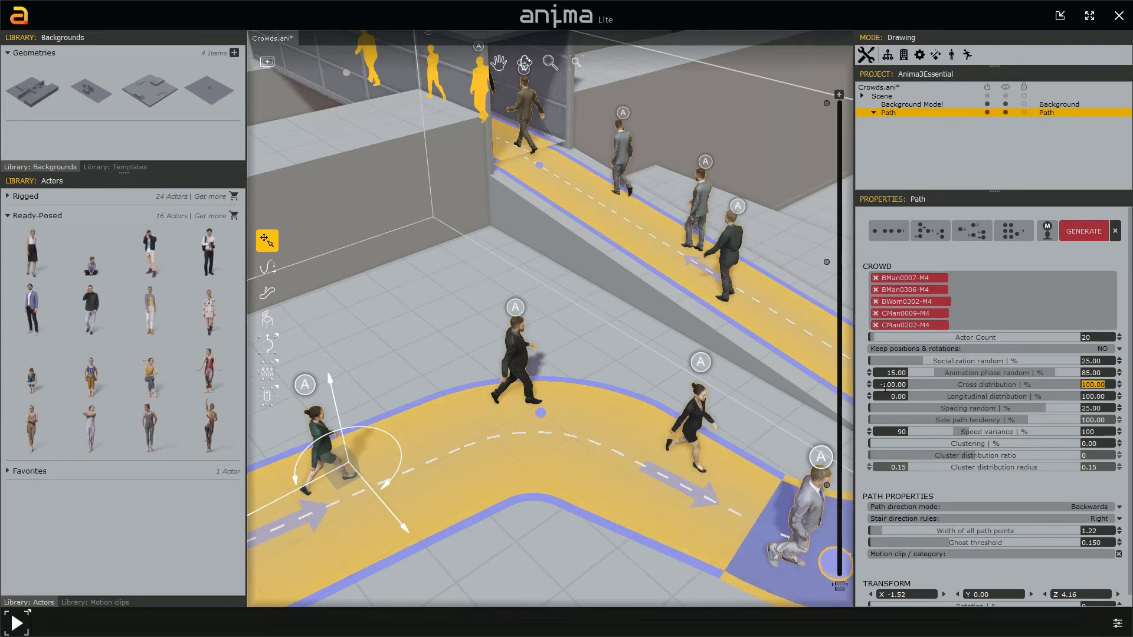
# Step: Set both cross distribution limits to 0% and regenerate the crowd along the path's centre line
pyautogui.moveTo(885, 386); pyautogui.dragTo(926, 382)
pyautogui.write('0')
pyautogui.press('Return')
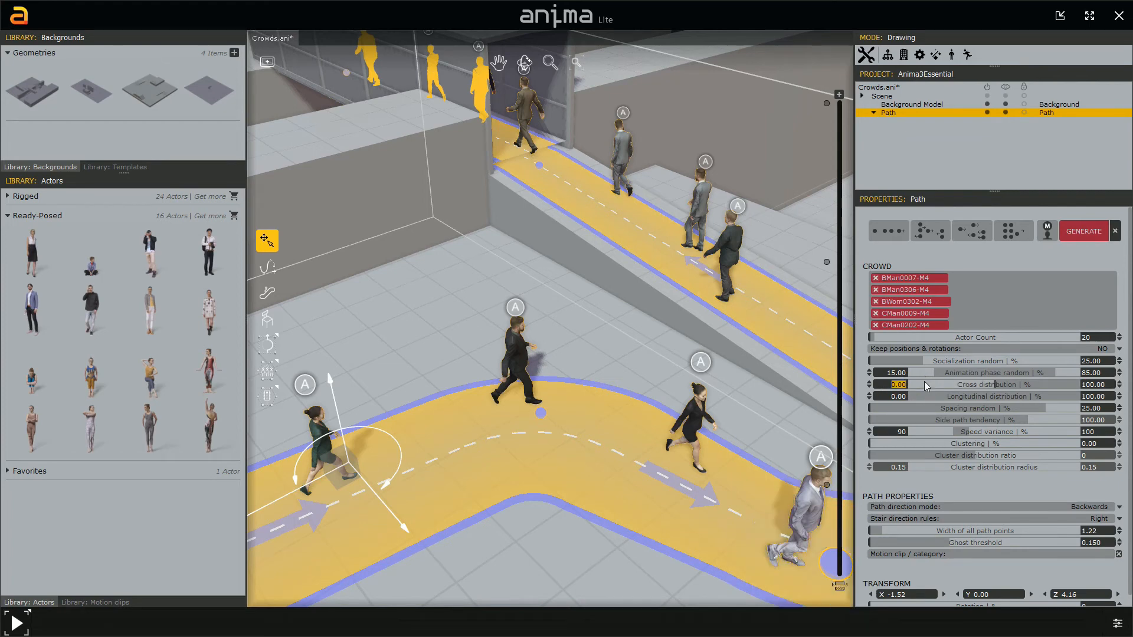
pyautogui.click(1096, 384)
pyautogui.write('0')
pyautogui.press('Return')
pyautogui.scroll(-3, 452, 491)
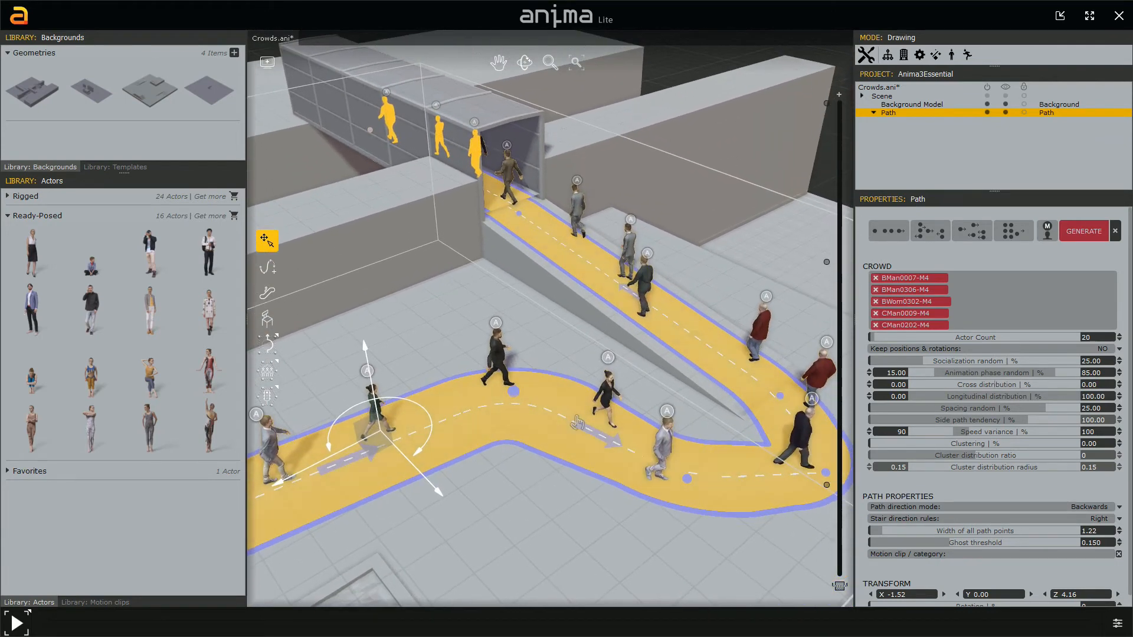
pyautogui.click(1075, 239)
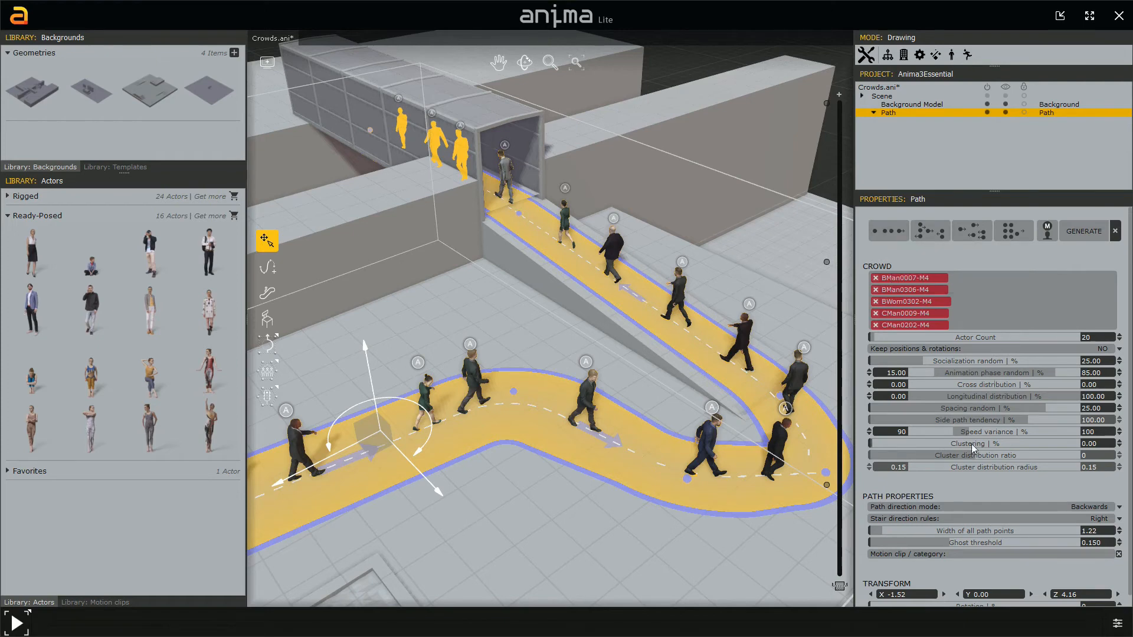
# Step: Set the crowd's cross distribution range to a minimum of -80% and a maximum of 80%
pyautogui.doubleClick(922, 384)
pyautogui.write('-80')
pyautogui.press('Return')
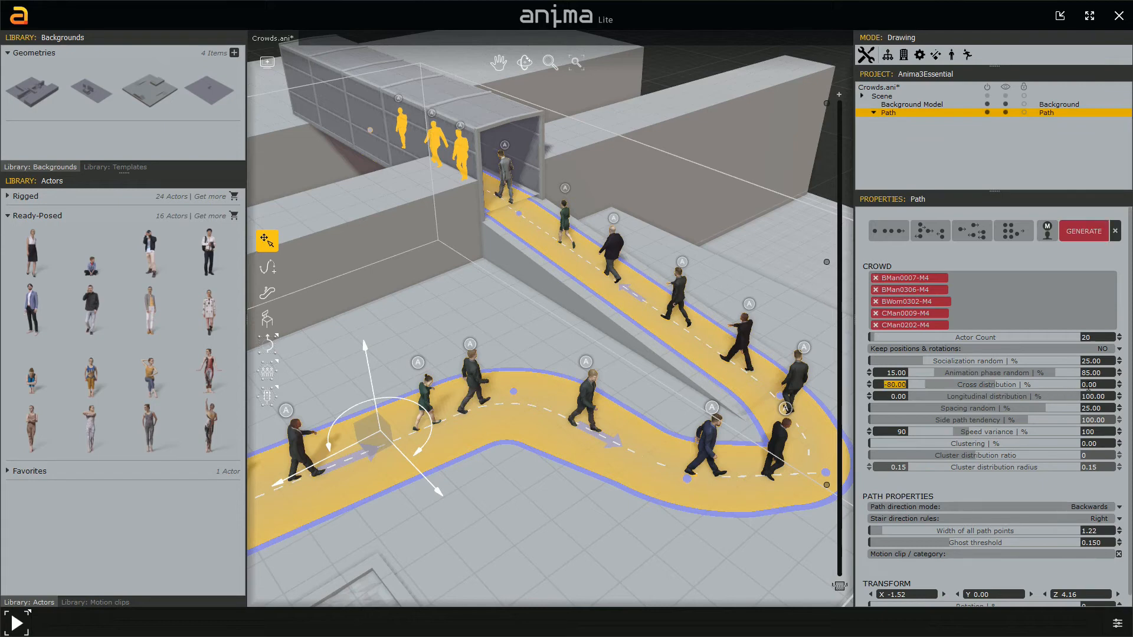
pyautogui.doubleClick(1088, 386)
pyautogui.write('80')
pyautogui.press('Return')
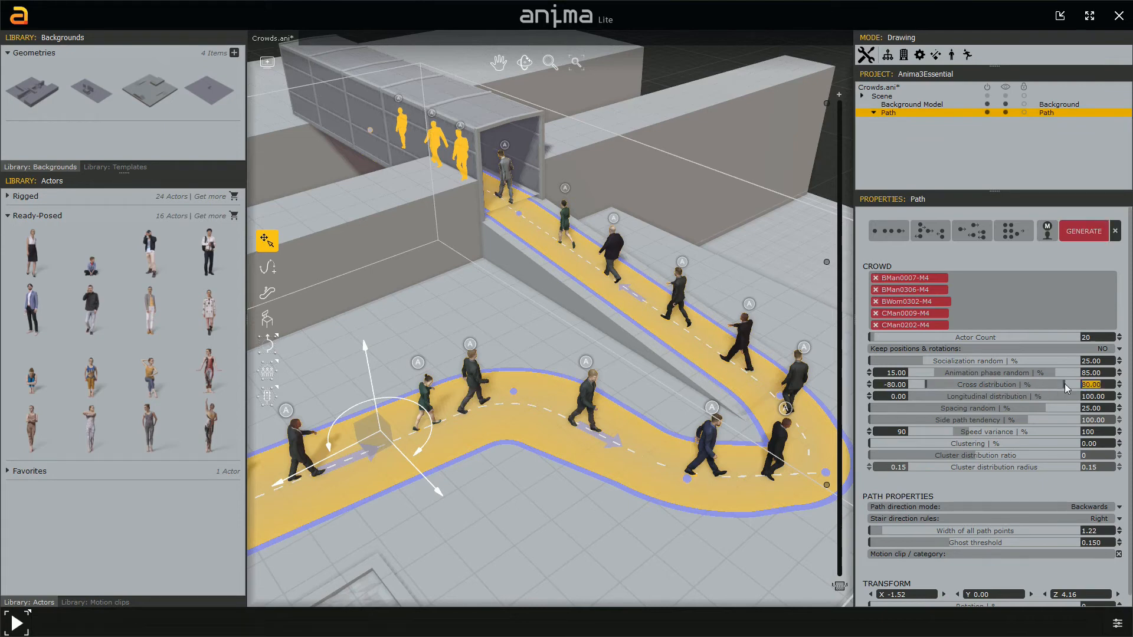
pyautogui.moveTo(1062, 386); pyautogui.dragTo(1027, 386)
pyautogui.doubleClick(1101, 384)
pyautogui.write('8')
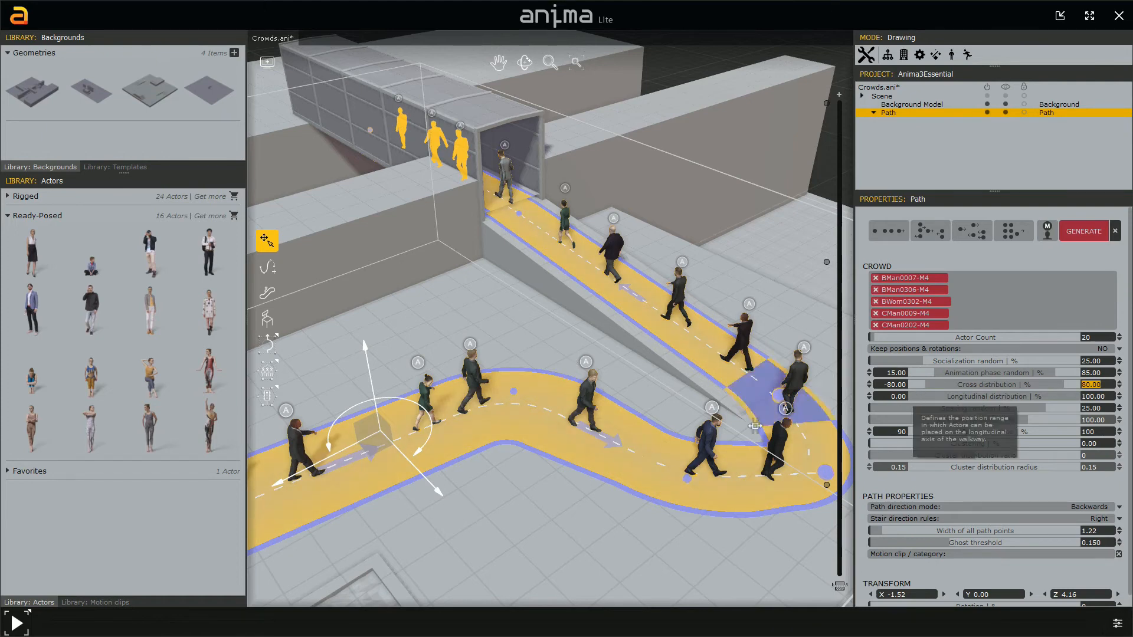
# Step: Try a longitudinal distribution maximum of 50% for the crowd and regenerate it on the path
pyautogui.scroll(-2, 650, 394)
pyautogui.scroll(1, 544, 350)
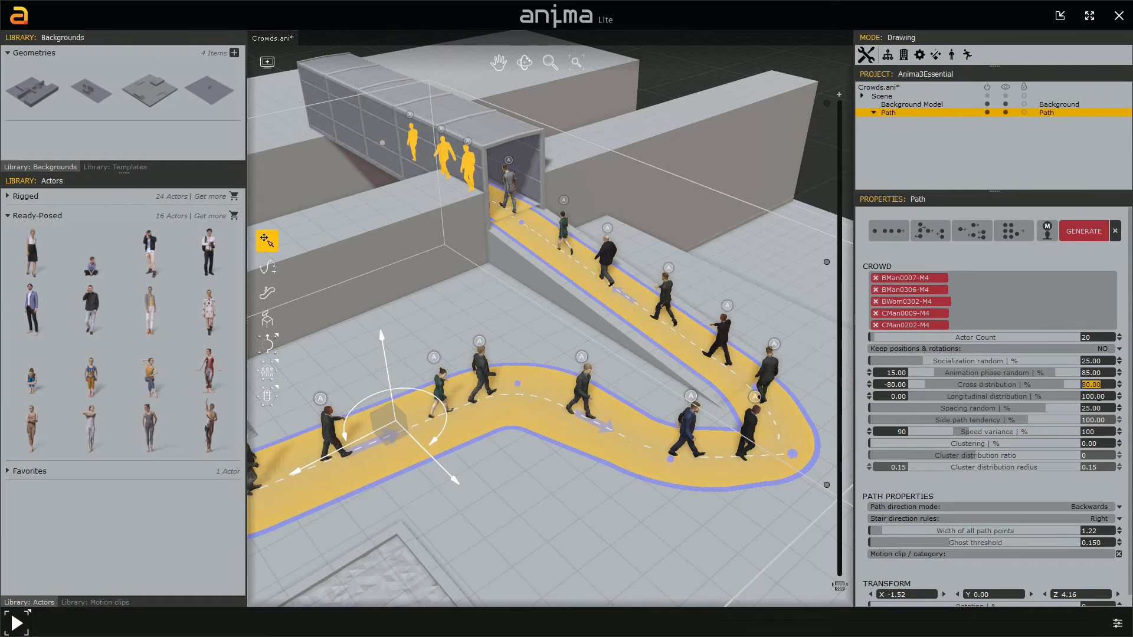
pyautogui.moveTo(1108, 398); pyautogui.dragTo(1081, 396)
pyautogui.write('50')
pyautogui.press('Return')
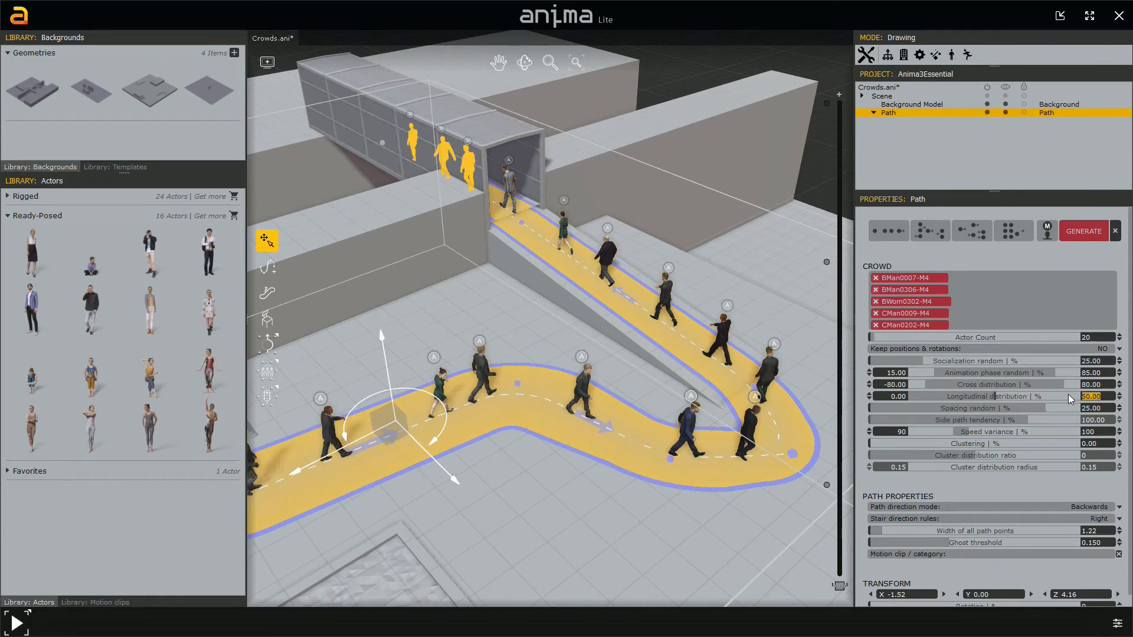
pyautogui.click(1079, 234)
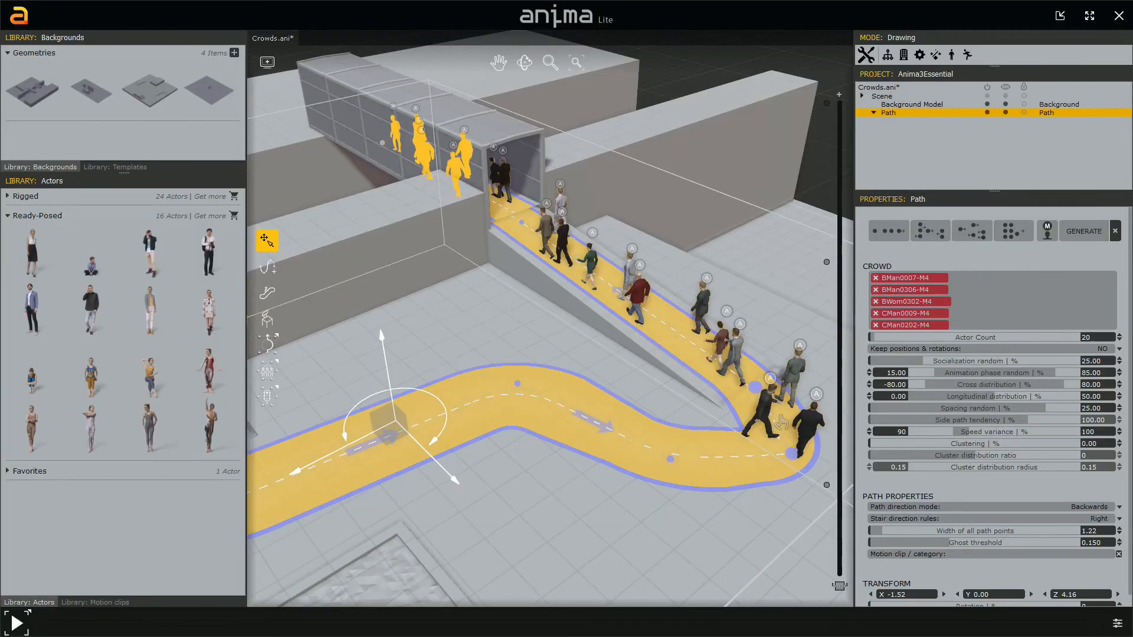
pyautogui.scroll(-2, 484, 306)
pyautogui.moveTo(481, 303); pyautogui.dragTo(658, 308, button='middle')
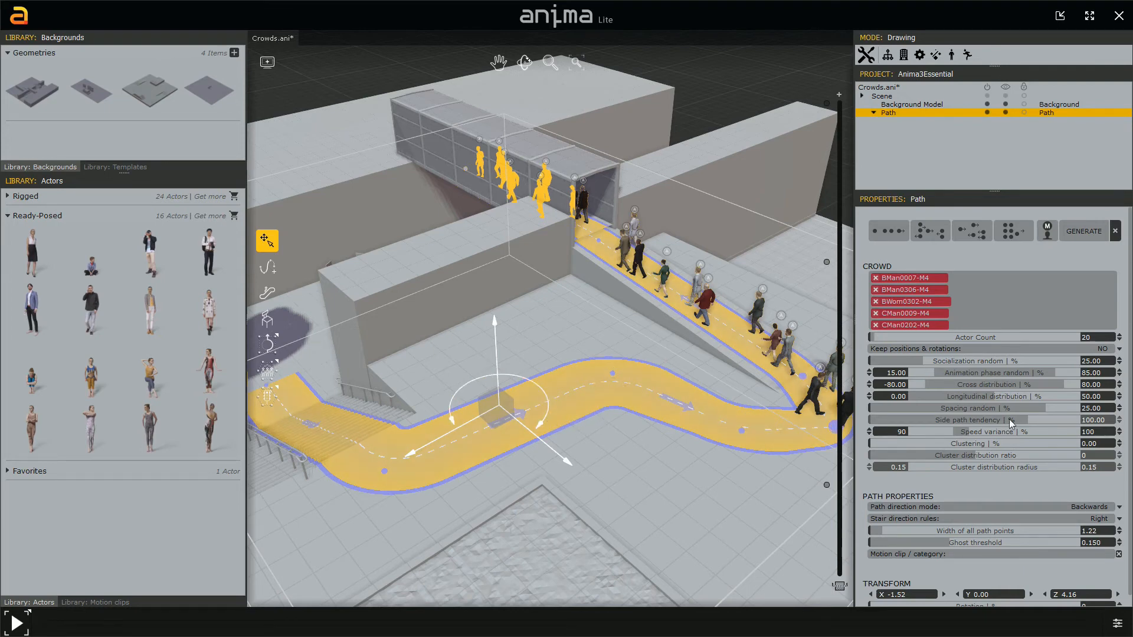
# Step: Set the crowd's longitudinal distribution maximum to 100% and regenerate the crowd along the path
pyautogui.moveTo(1107, 395); pyautogui.dragTo(1055, 387)
pyautogui.write('100')
pyautogui.press('Return')
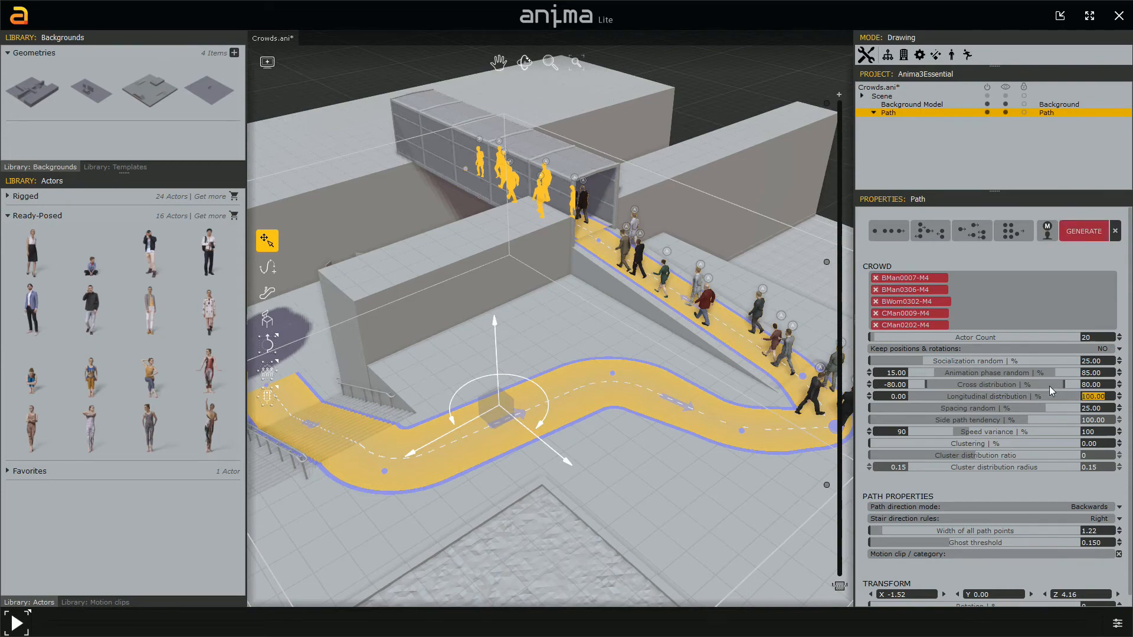
pyautogui.click(1071, 235)
pyautogui.scroll(6, 698, 359)
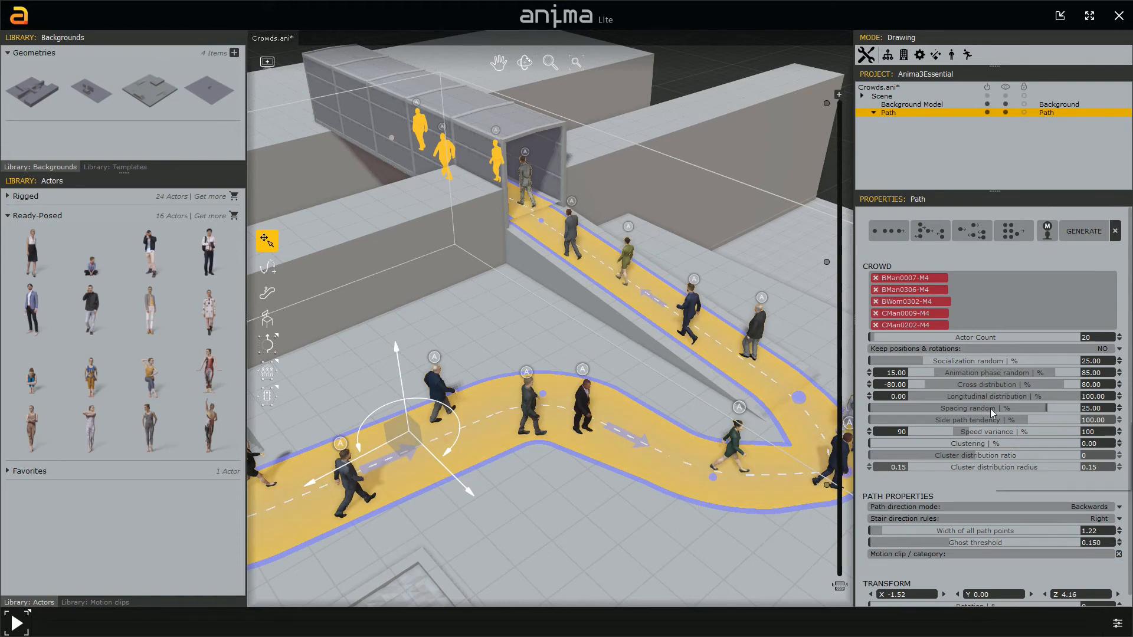
# Step: Set the path direction mode to Both and regenerate the crowd so actors walk in both directions
pyautogui.moveTo(991, 408)
pyautogui.moveTo(947, 419)
pyautogui.moveTo(938, 505)
pyautogui.click(1119, 508)
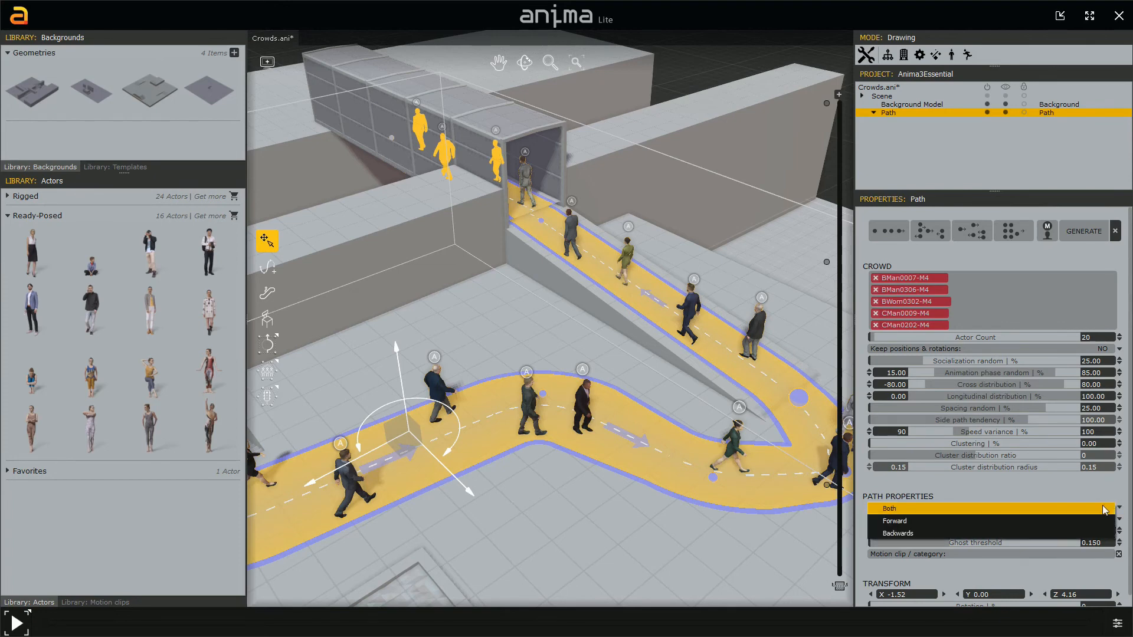
pyautogui.click(1105, 509)
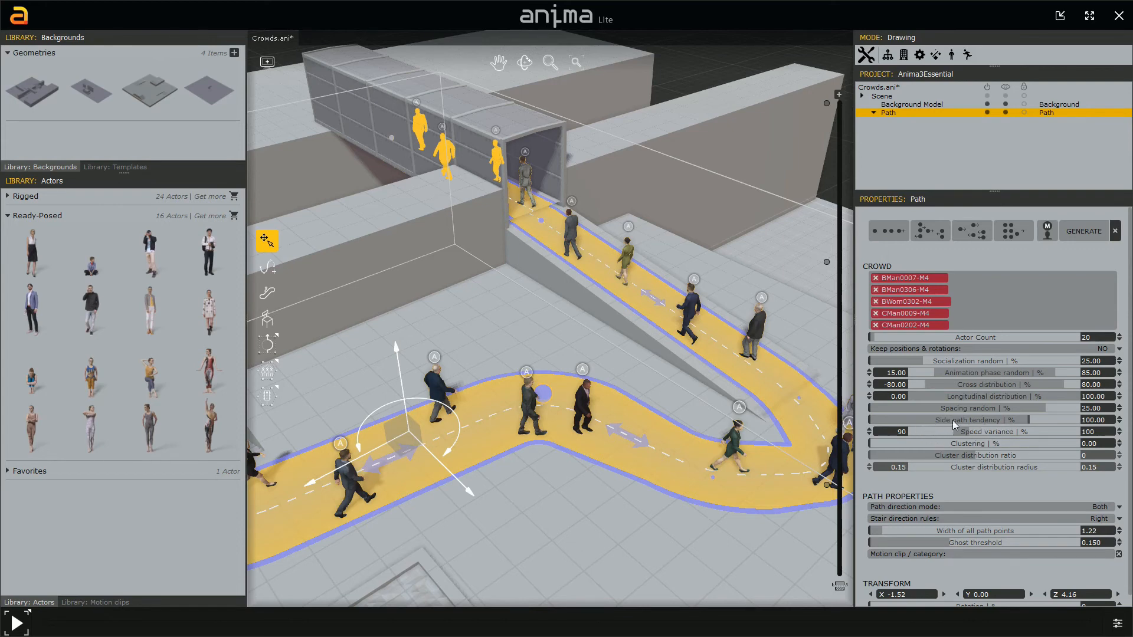
pyautogui.moveTo(998, 417)
pyautogui.moveTo(586, 459); pyautogui.dragTo(645, 472, button='middle')
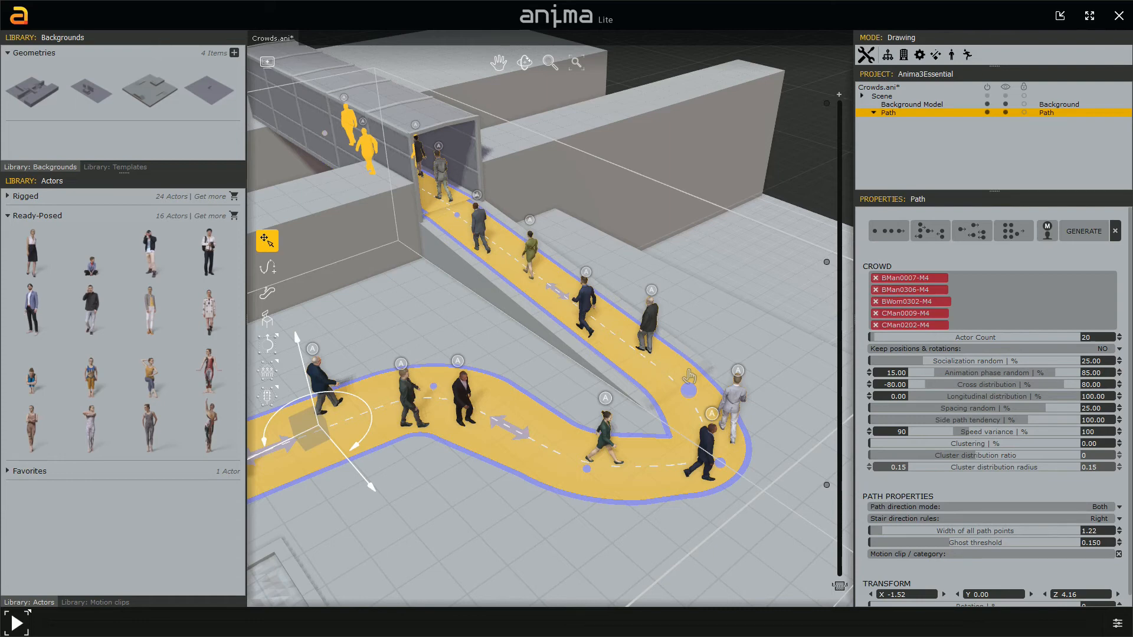
pyautogui.click(1078, 234)
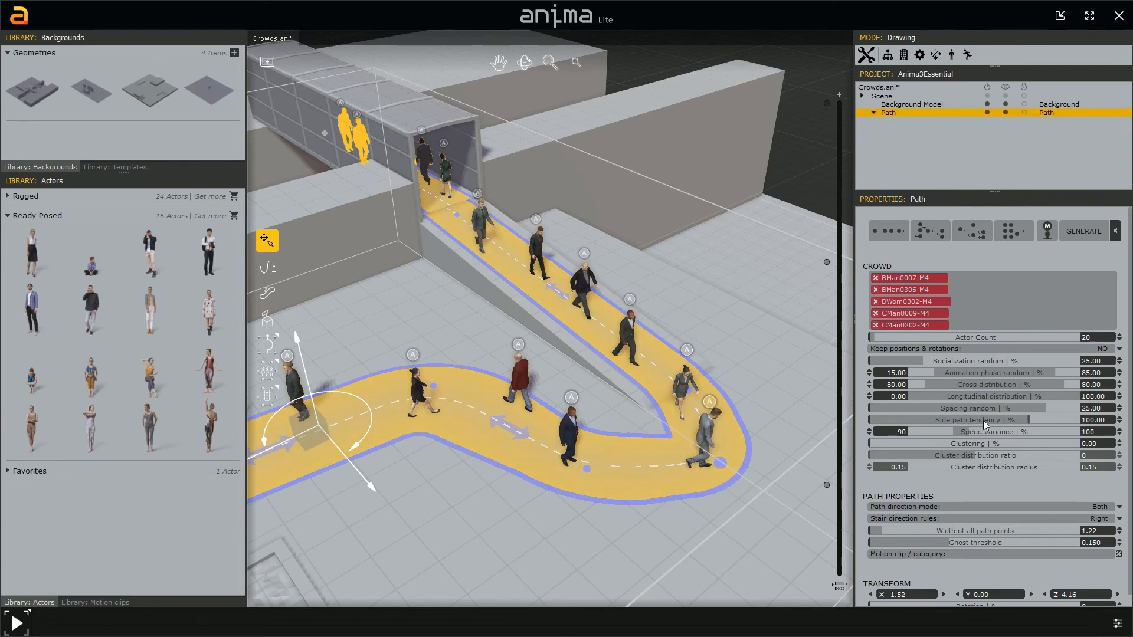
# Step: Set the side path tendency to 200% and regenerate the crowd along the outer edges of the path
pyautogui.moveTo(976, 423)
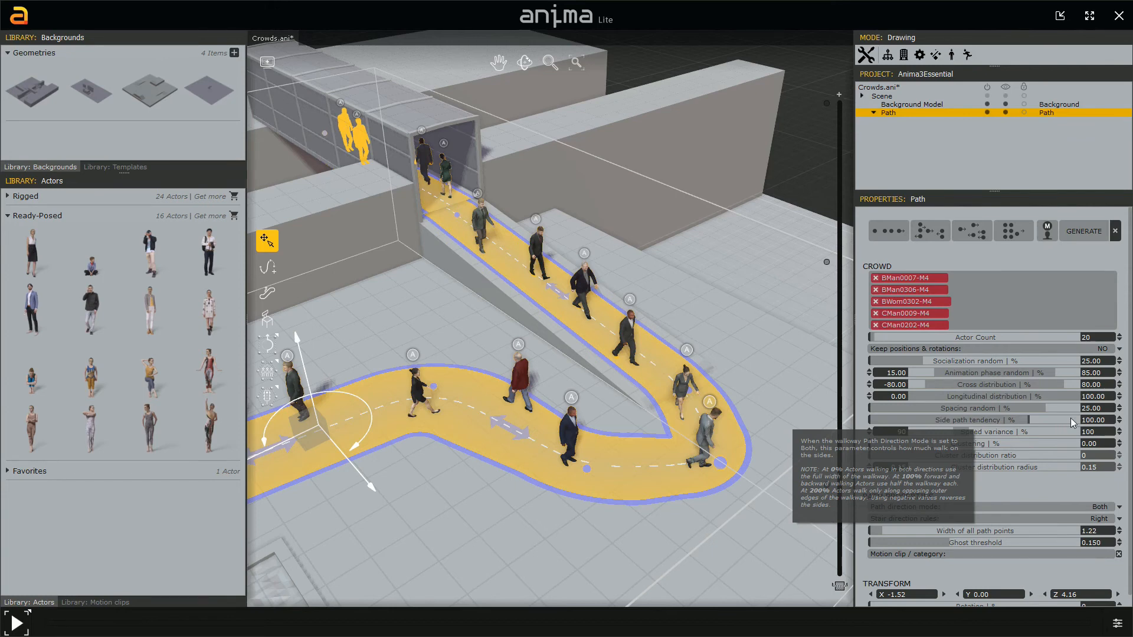
pyautogui.moveTo(1030, 420); pyautogui.dragTo(1086, 425)
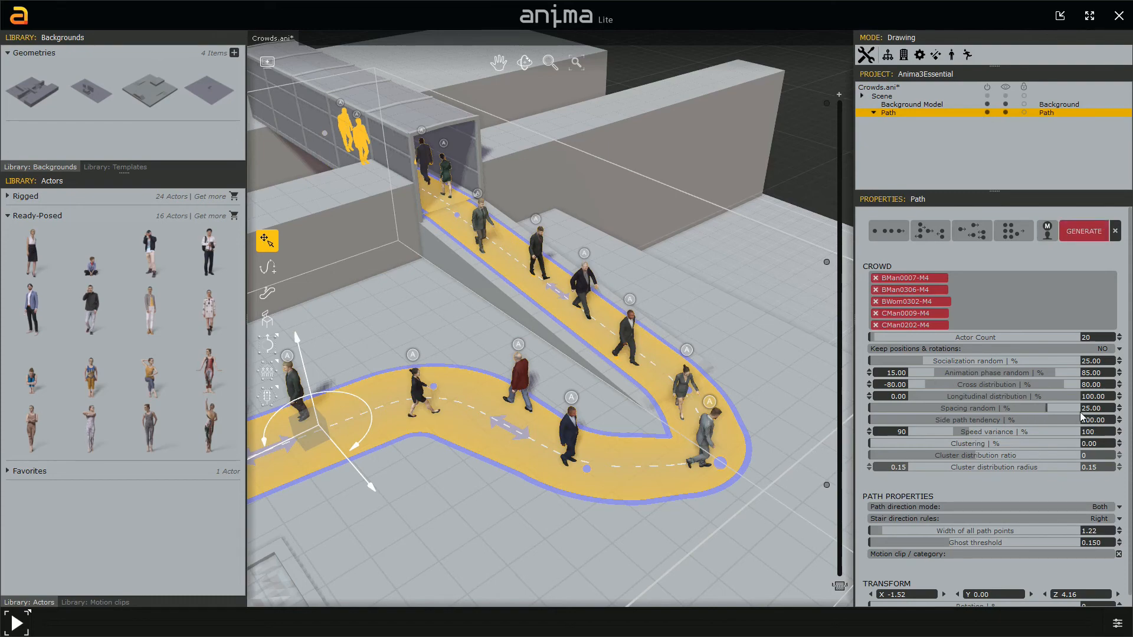
pyautogui.click(1089, 235)
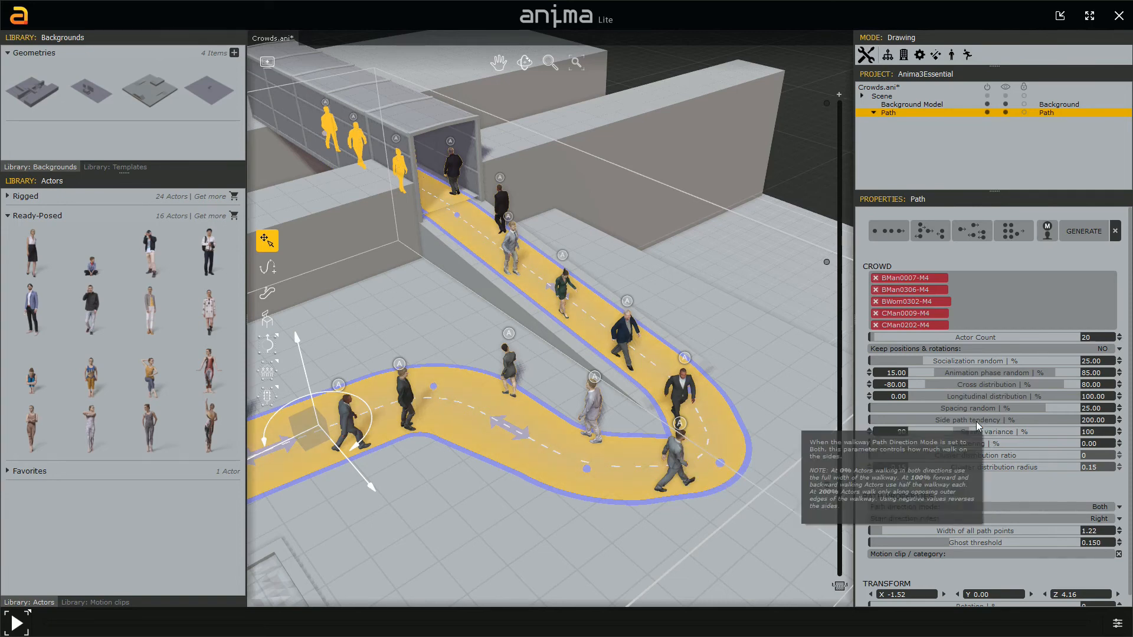
# Step: Play the simulation to check the crowd walking in both directions, stop it and reselect the path
pyautogui.moveTo(974, 386)
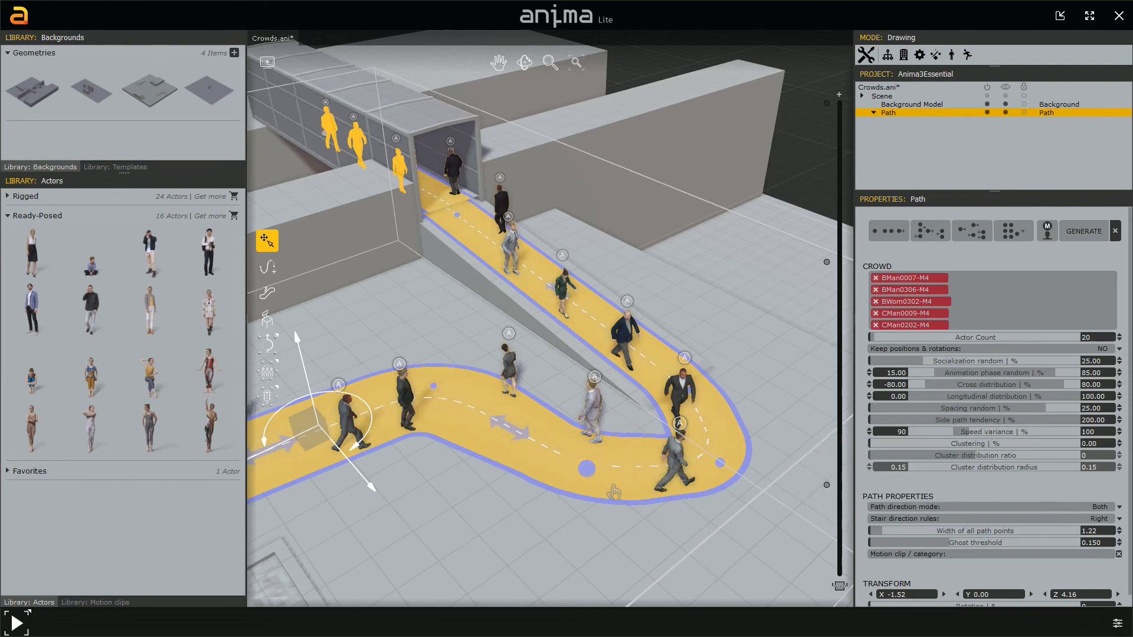
pyautogui.press('space')
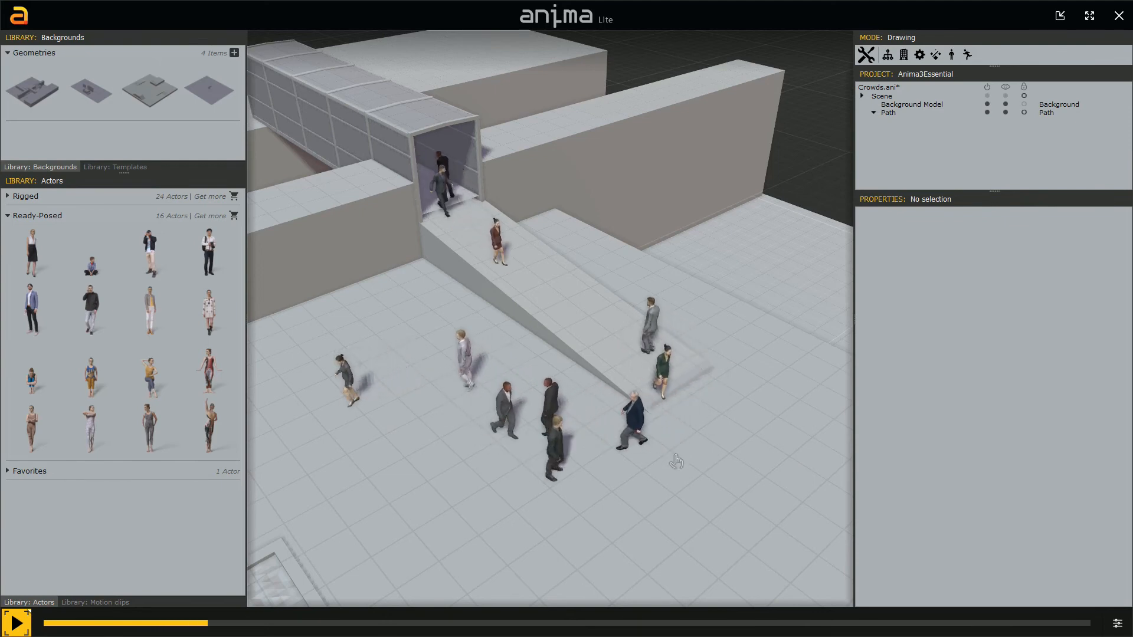
pyautogui.press('space')
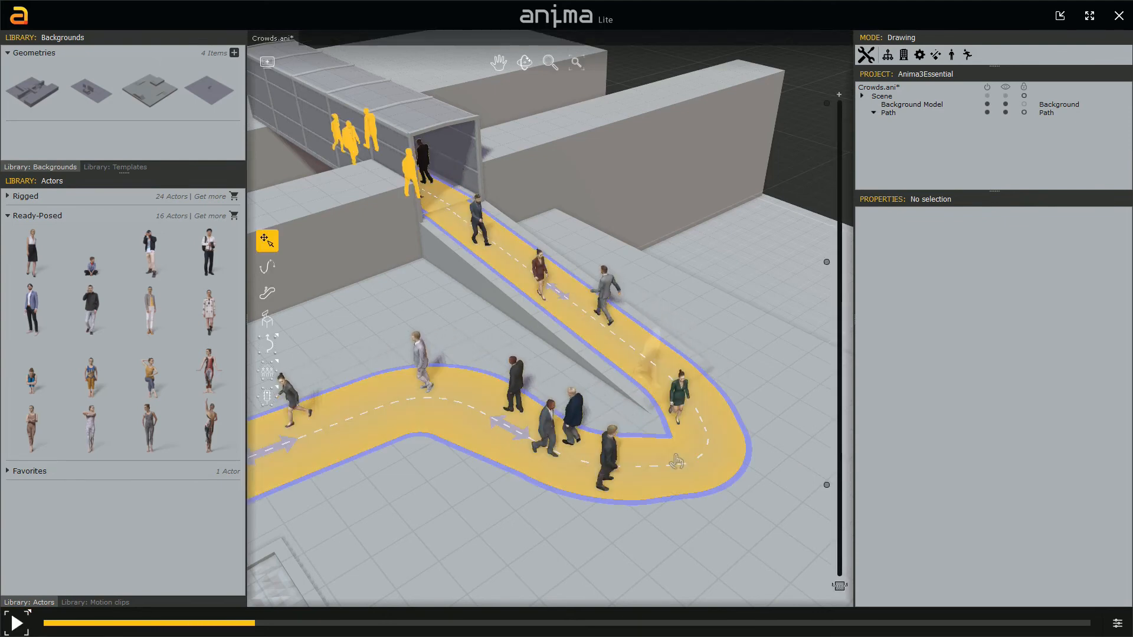
pyautogui.click(686, 475)
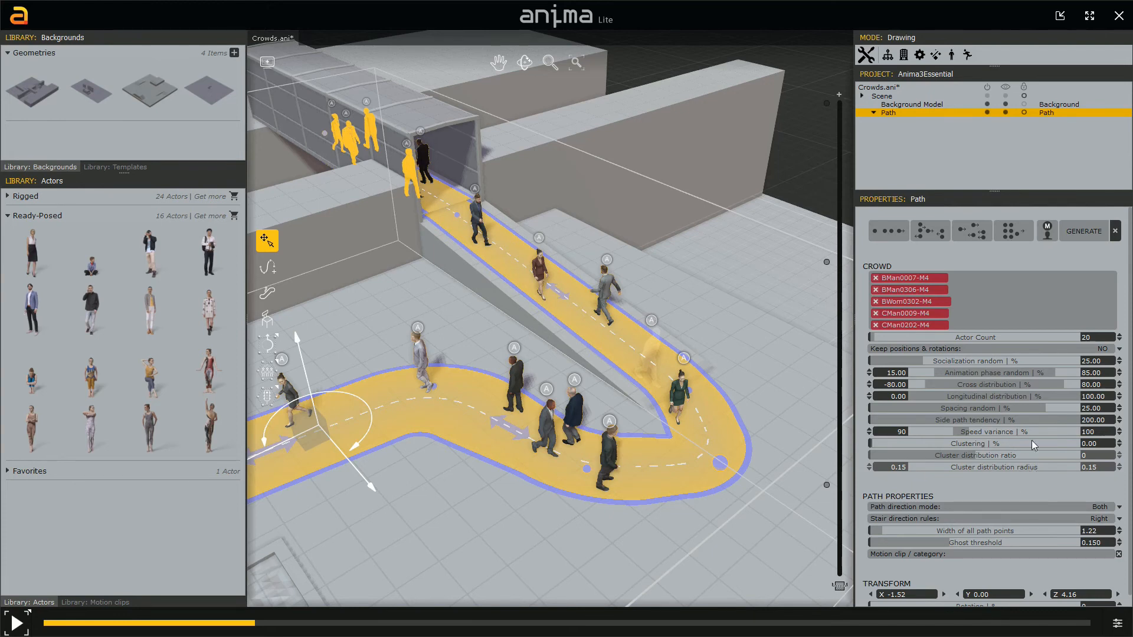
# Step: Set the crowd's clustering to 80% and regenerate it to form large groups of actors
pyautogui.click(1101, 443)
pyautogui.moveTo(1022, 421)
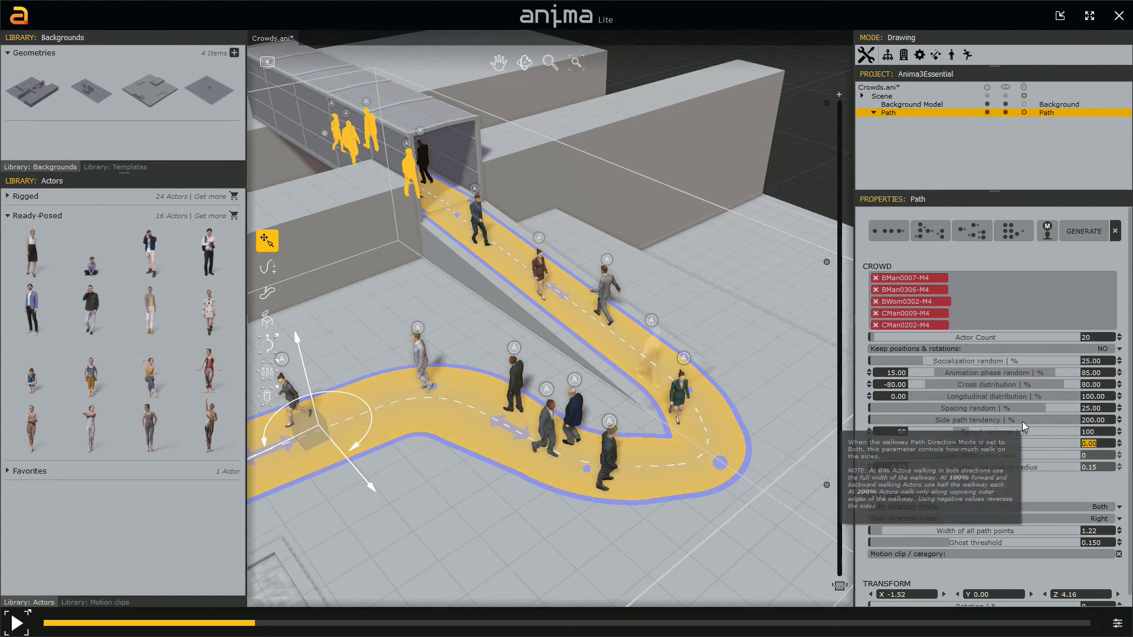
pyautogui.write('80')
pyautogui.press('Return')
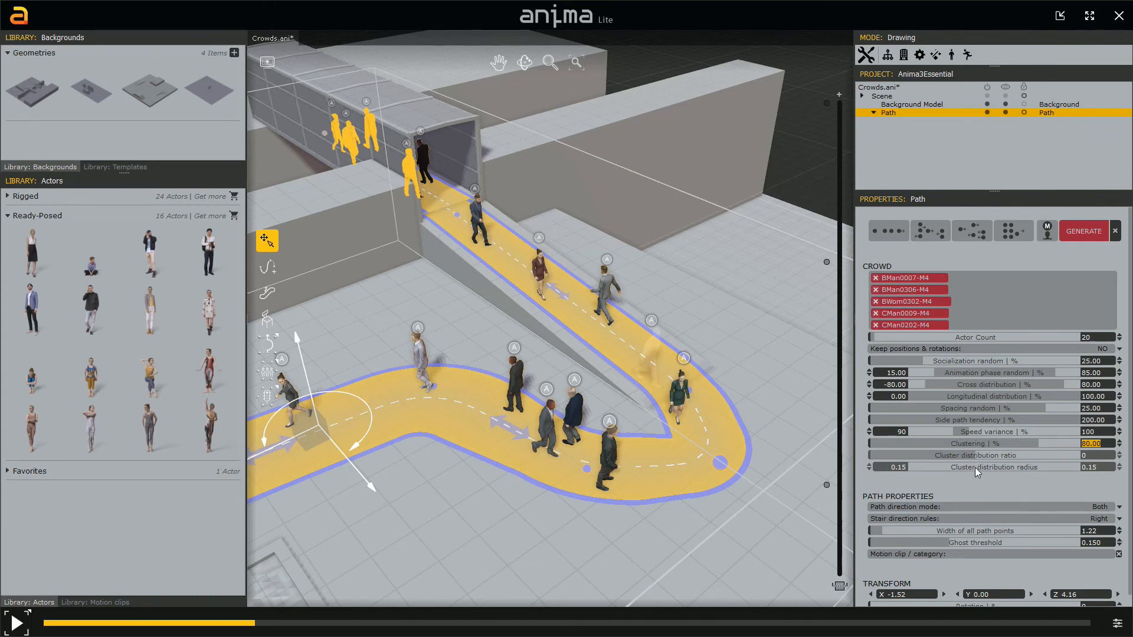
pyautogui.moveTo(993, 445)
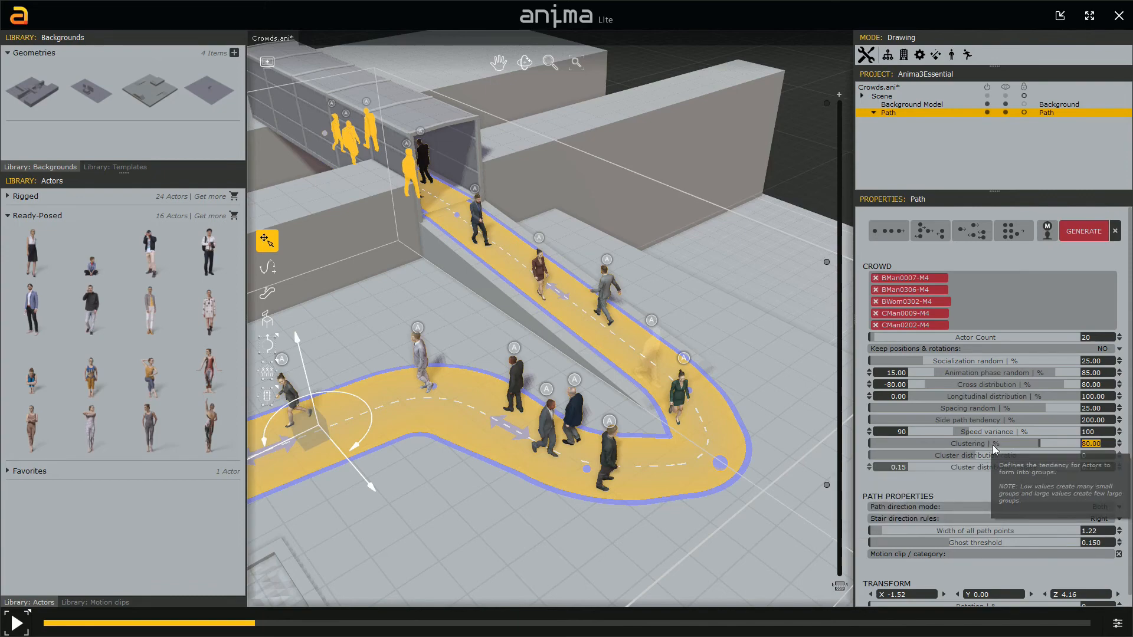
pyautogui.click(1083, 236)
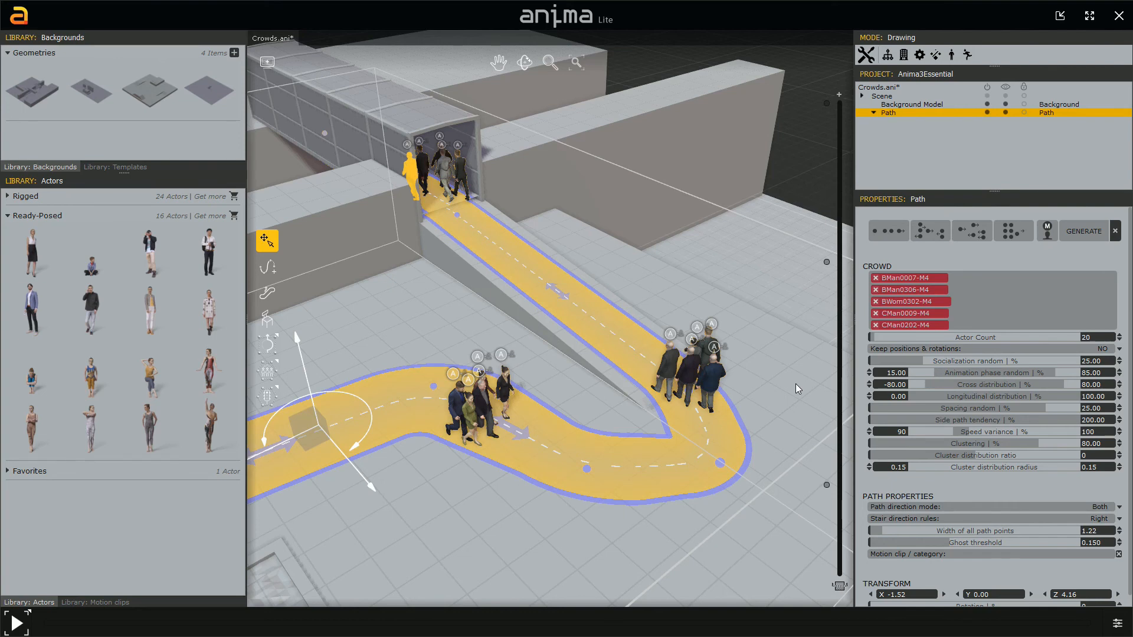
# Step: Reduce the crowd's clustering to 50% and regenerate it to form smaller groups
pyautogui.doubleClick(1104, 444)
pyautogui.write('50')
pyautogui.press('Return')
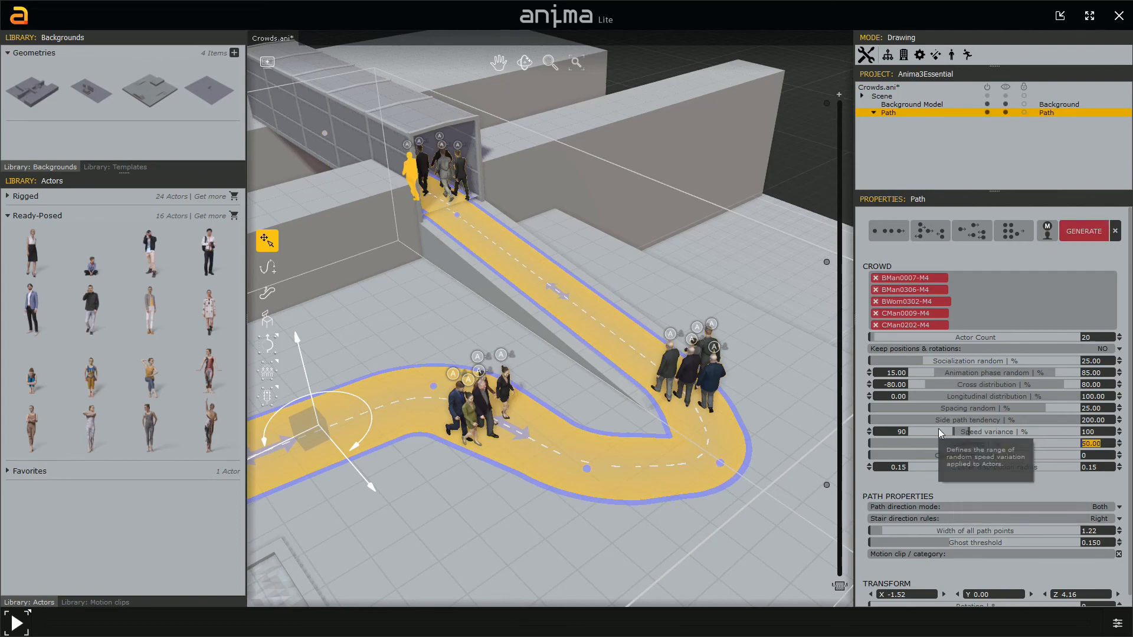
pyautogui.click(1074, 231)
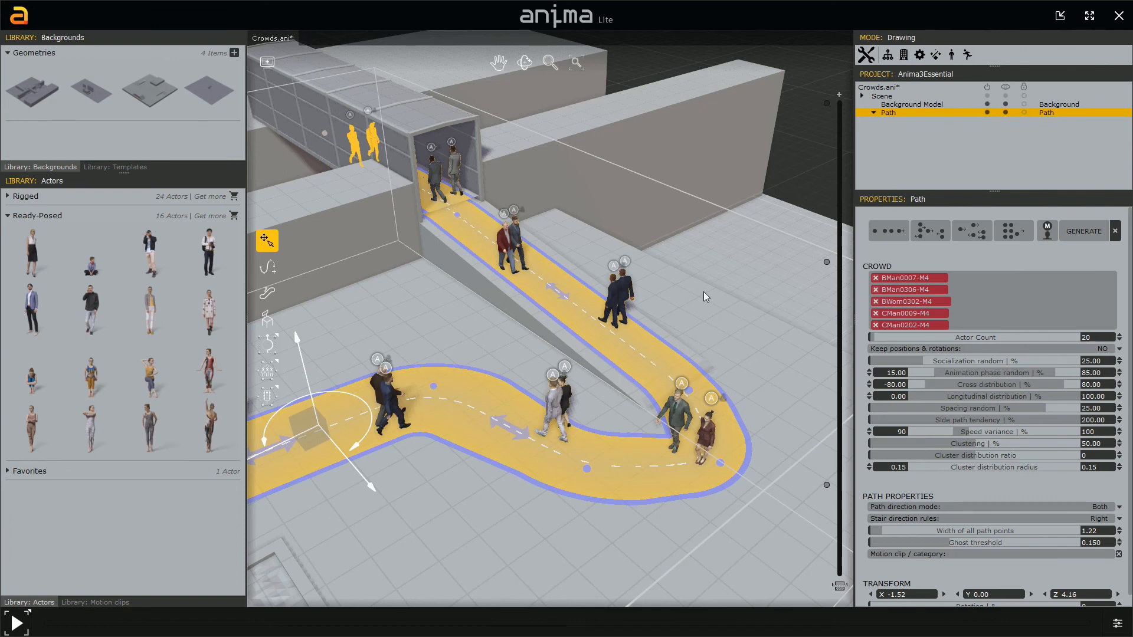
# Step: Increase the path's actor count to 35 and regenerate the crowd
pyautogui.click(1079, 338)
pyautogui.write('35')
pyautogui.press('Return')
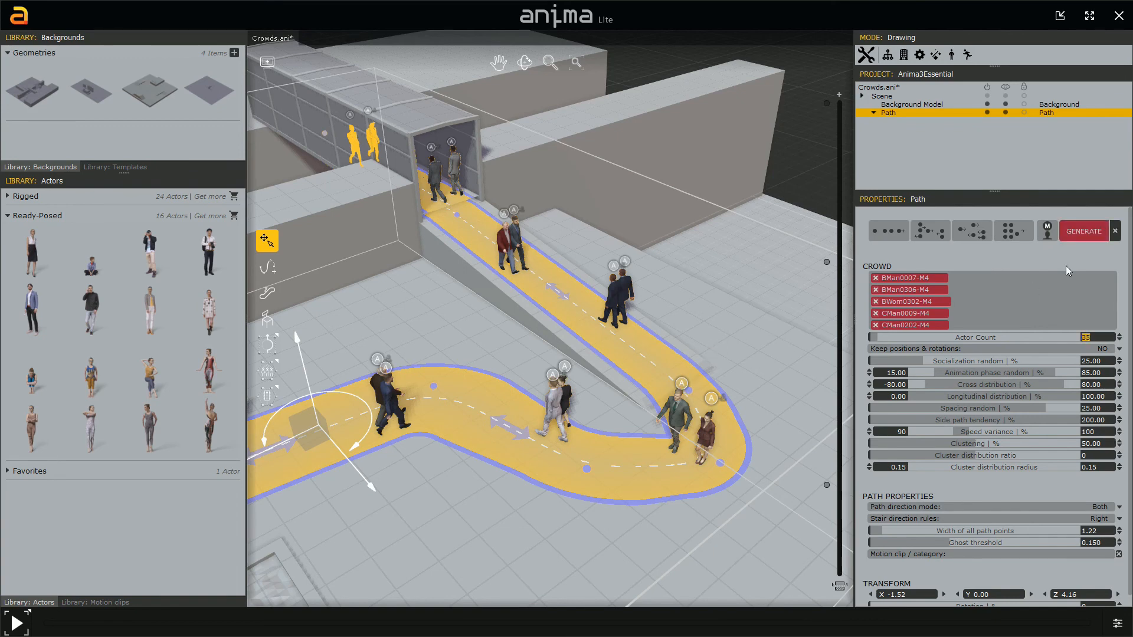
pyautogui.click(1077, 234)
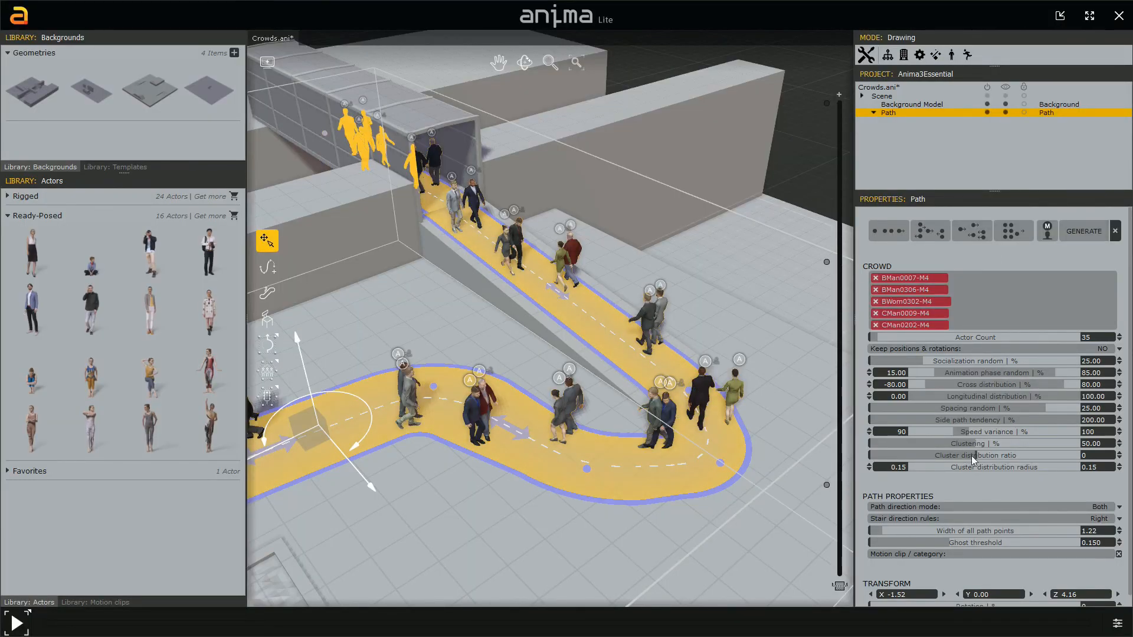
# Step: Try a cluster distribution ratio of -13 to stretch the groups lengthwise along the path, and regenerate the crowd
pyautogui.moveTo(974, 455)
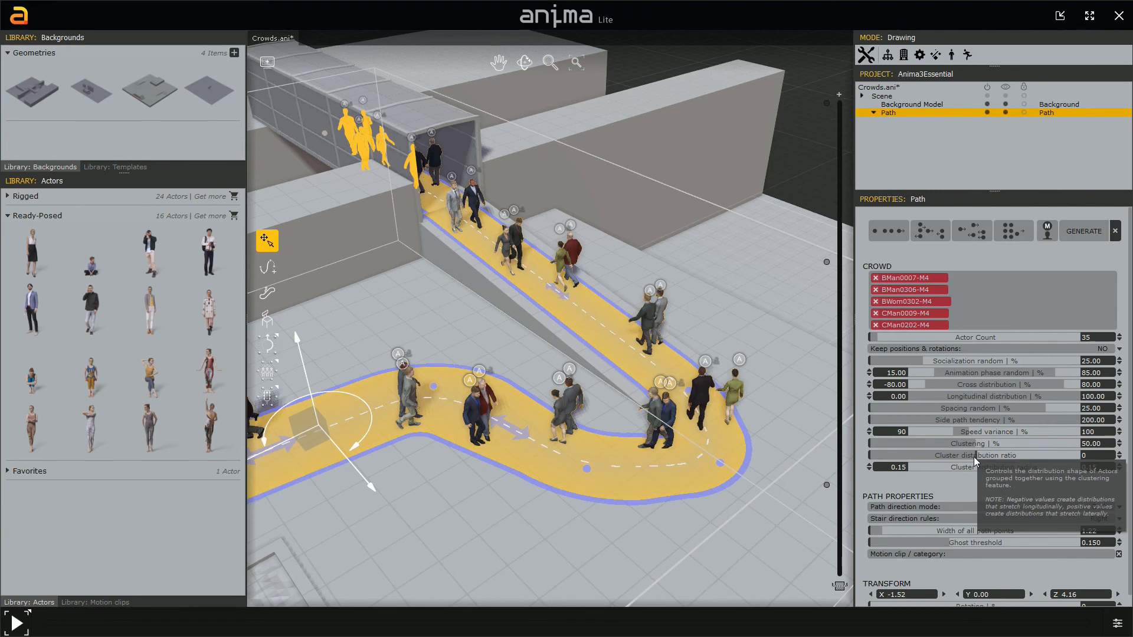
pyautogui.moveTo(980, 473)
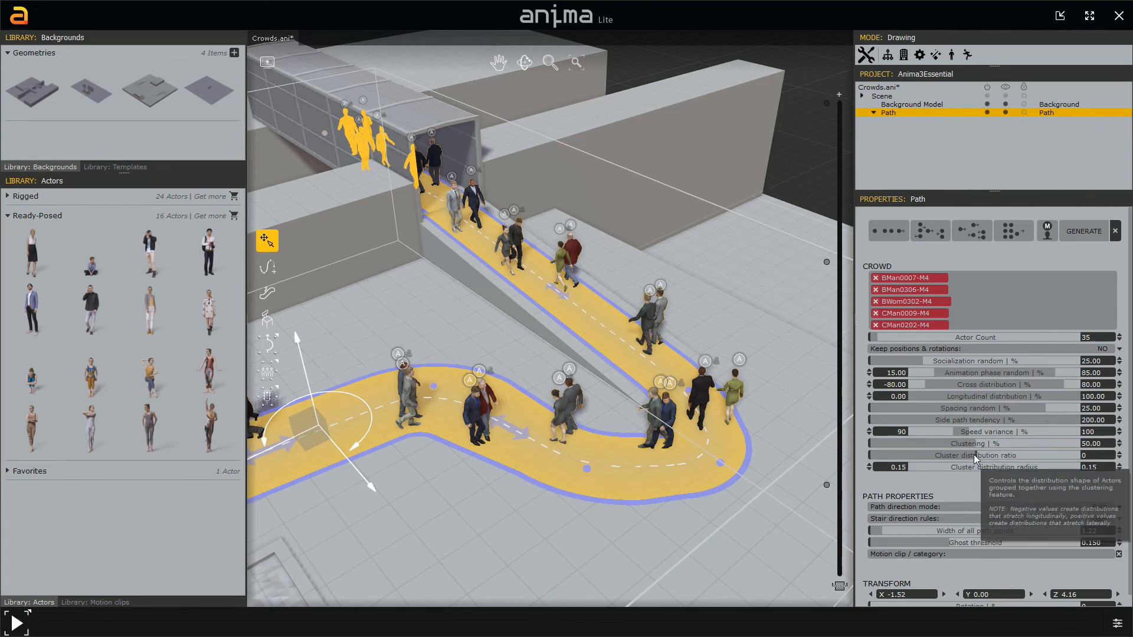
pyautogui.moveTo(976, 457); pyautogui.dragTo(887, 465)
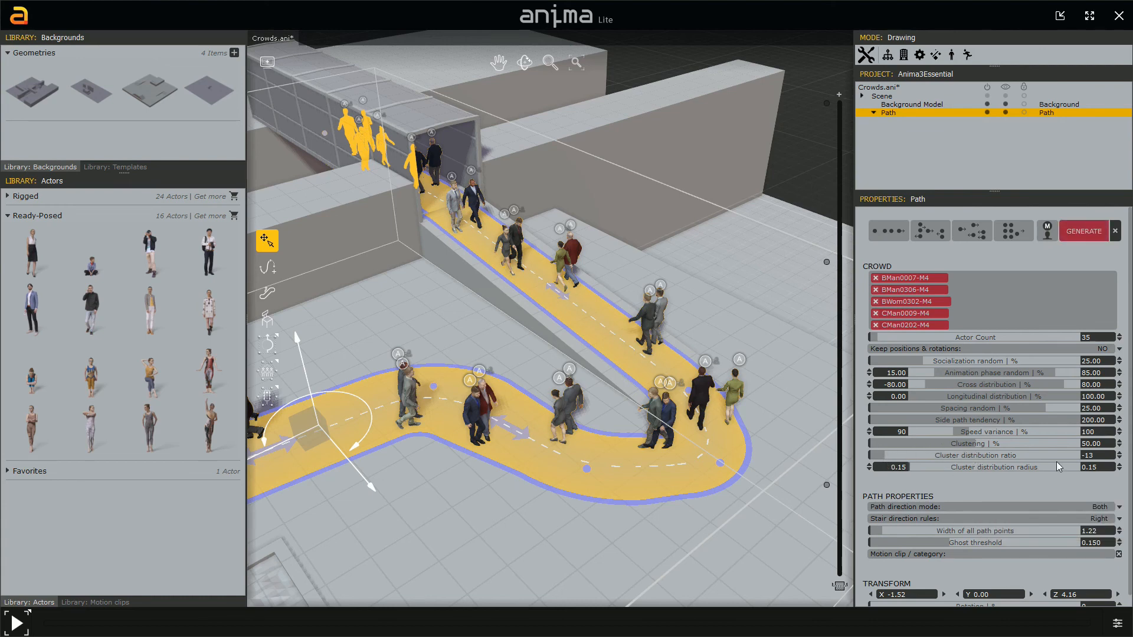
pyautogui.click(1081, 238)
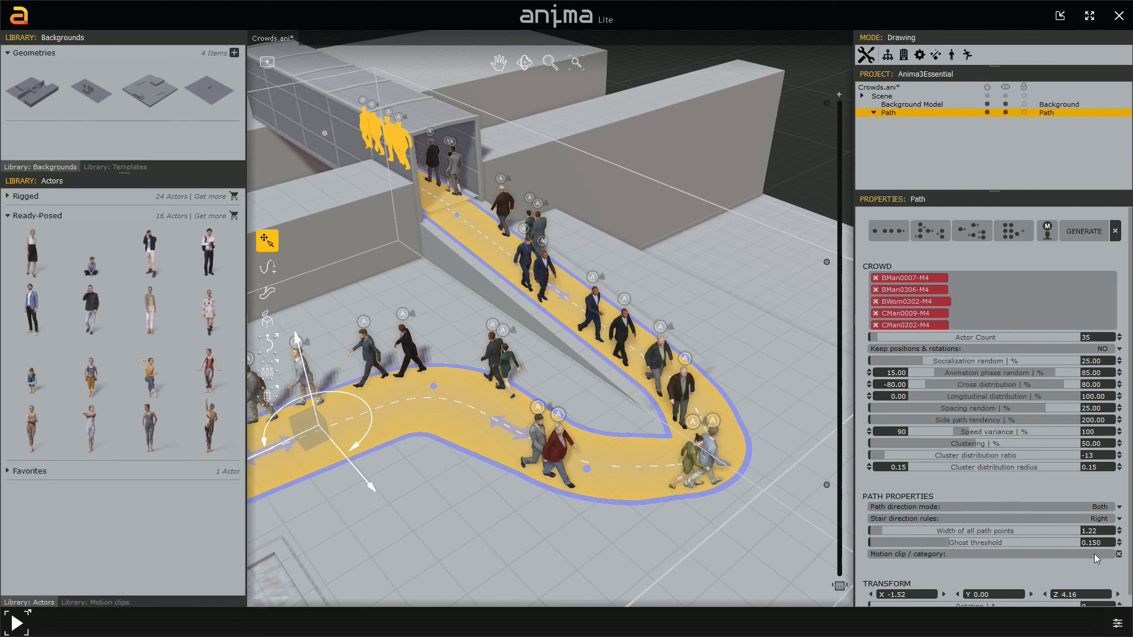
# Step: Regenerate the crowd with a cluster distribution ratio of 13, and once more with clustering at 80%
pyautogui.moveTo(885, 459); pyautogui.dragTo(983, 461)
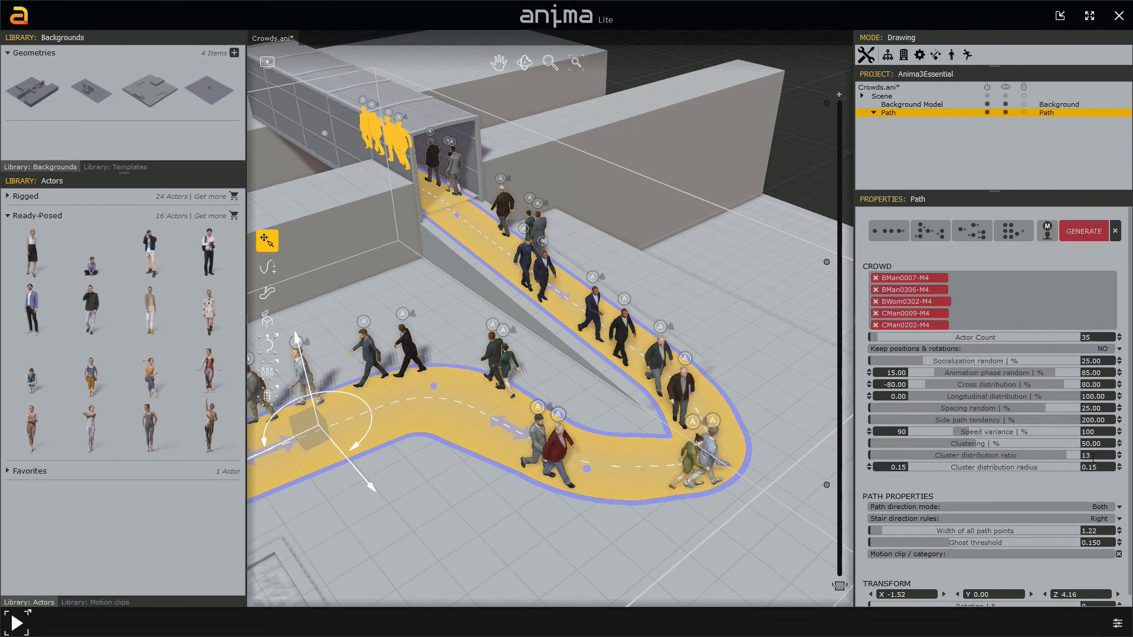
pyautogui.click(1085, 237)
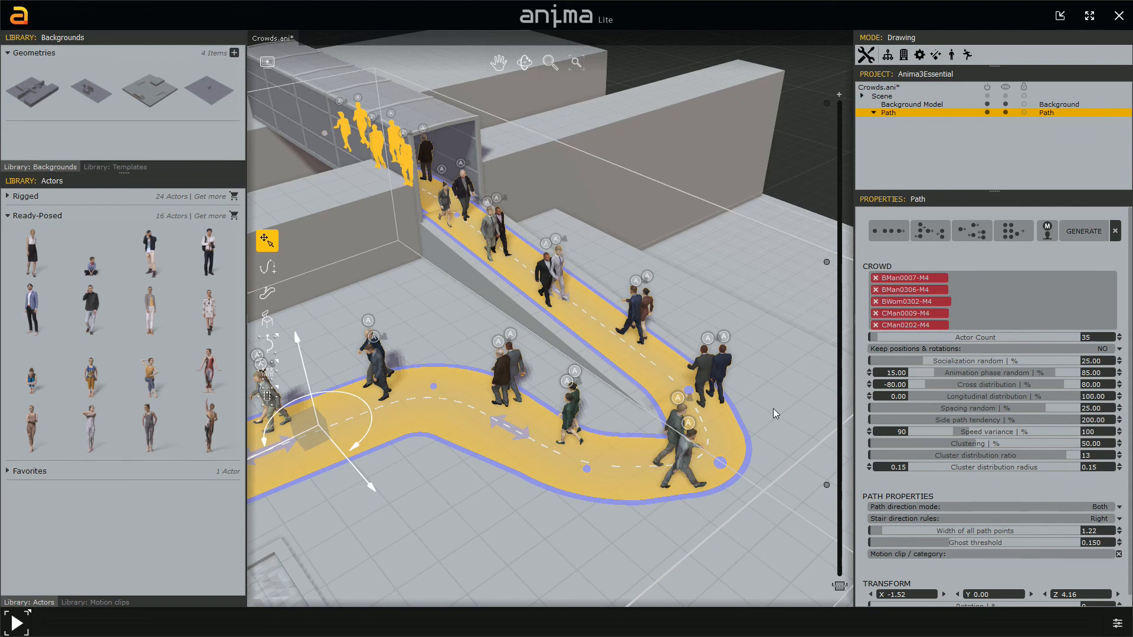
pyautogui.click(1107, 443)
pyautogui.write('80')
pyautogui.press('Return')
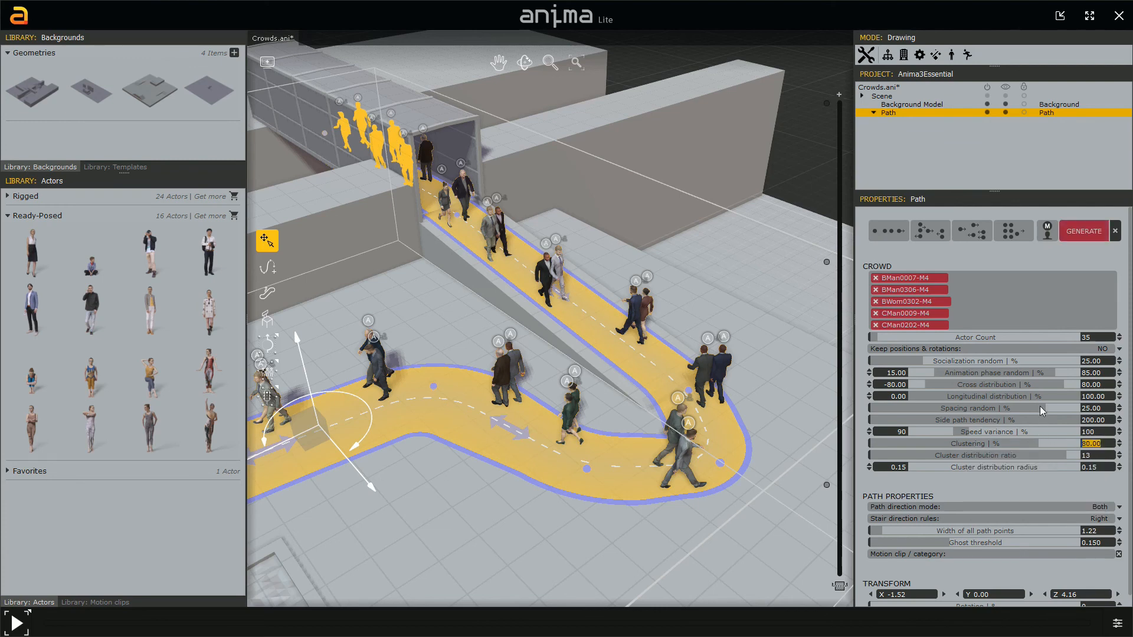
pyautogui.click(1084, 239)
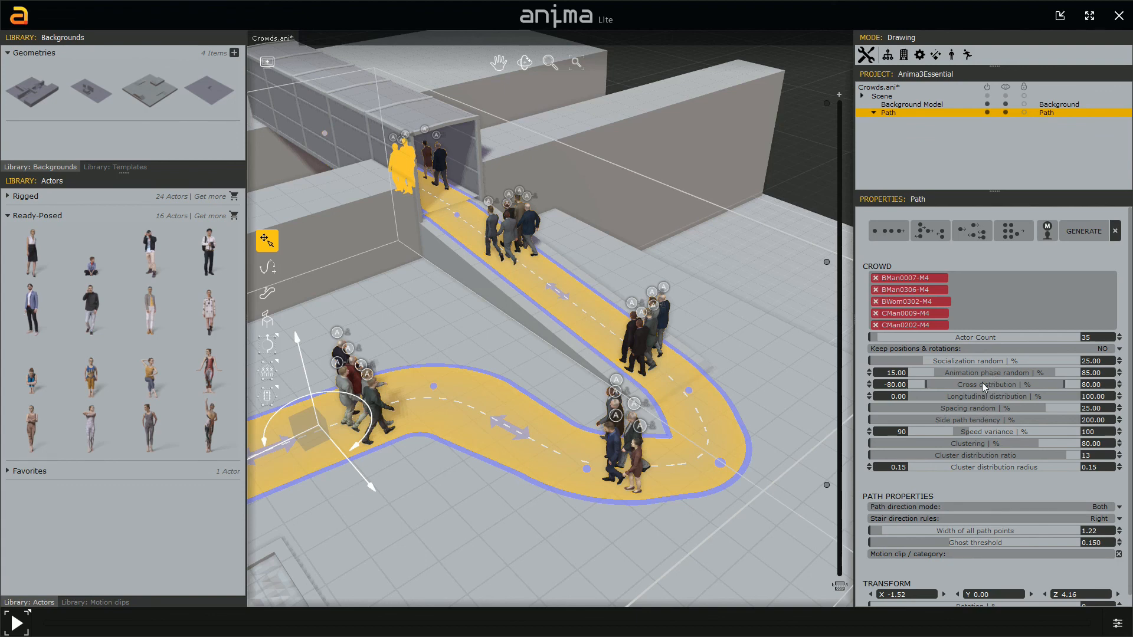
pyautogui.moveTo(981, 384)
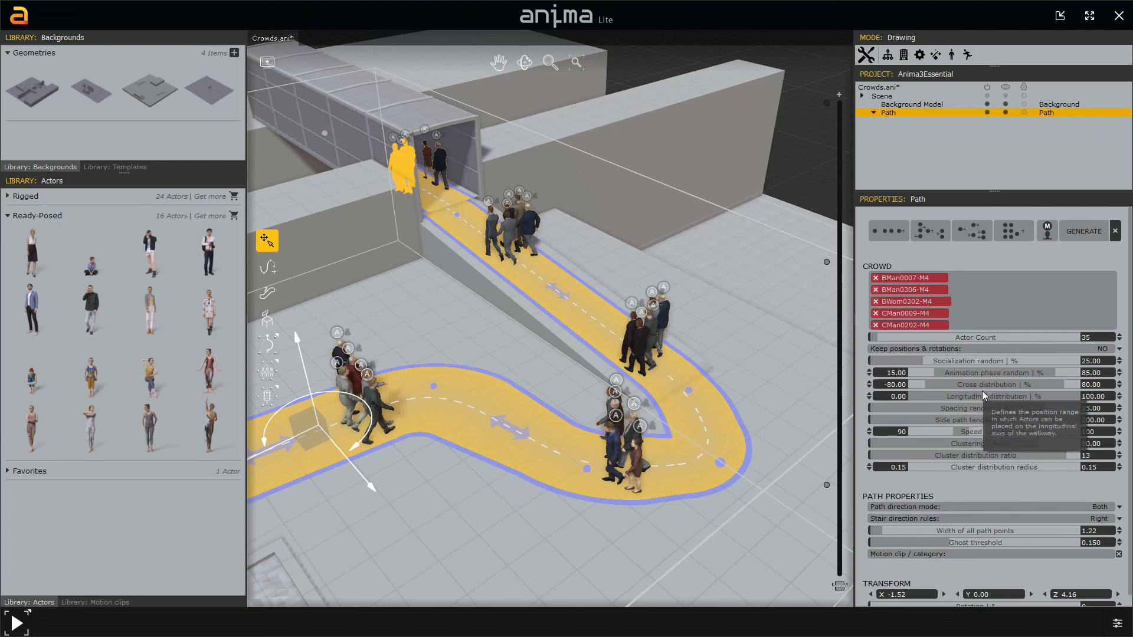